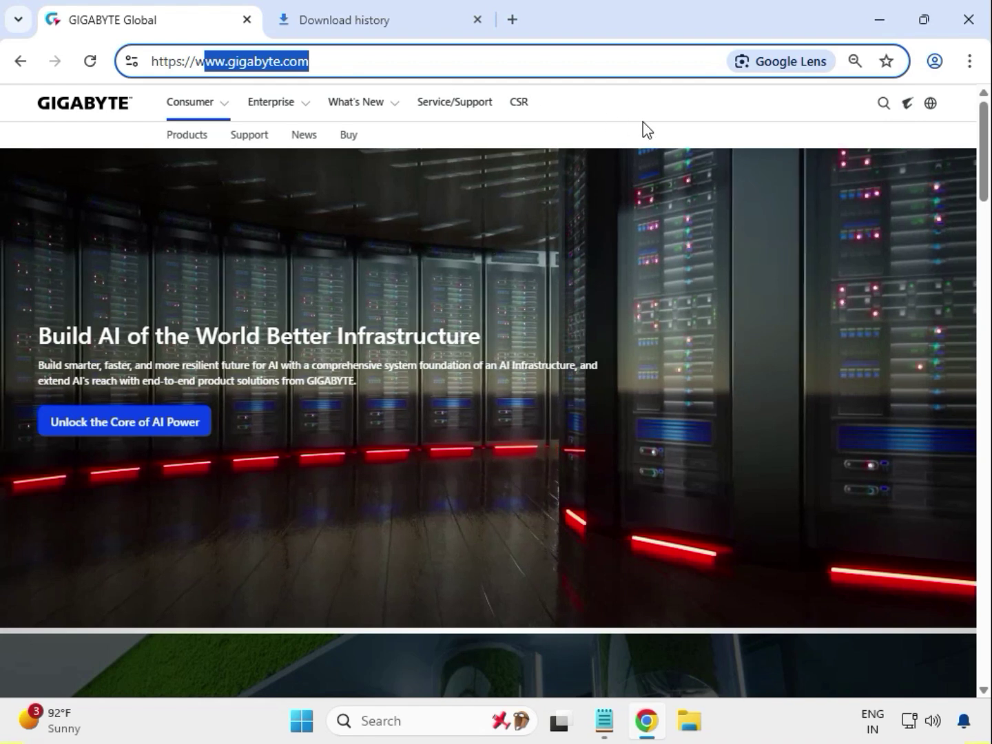
# Step: Search the GIGABYTE site for "Z690 AORUS ELITE AX DDR4"
pyautogui.click(642, 128)
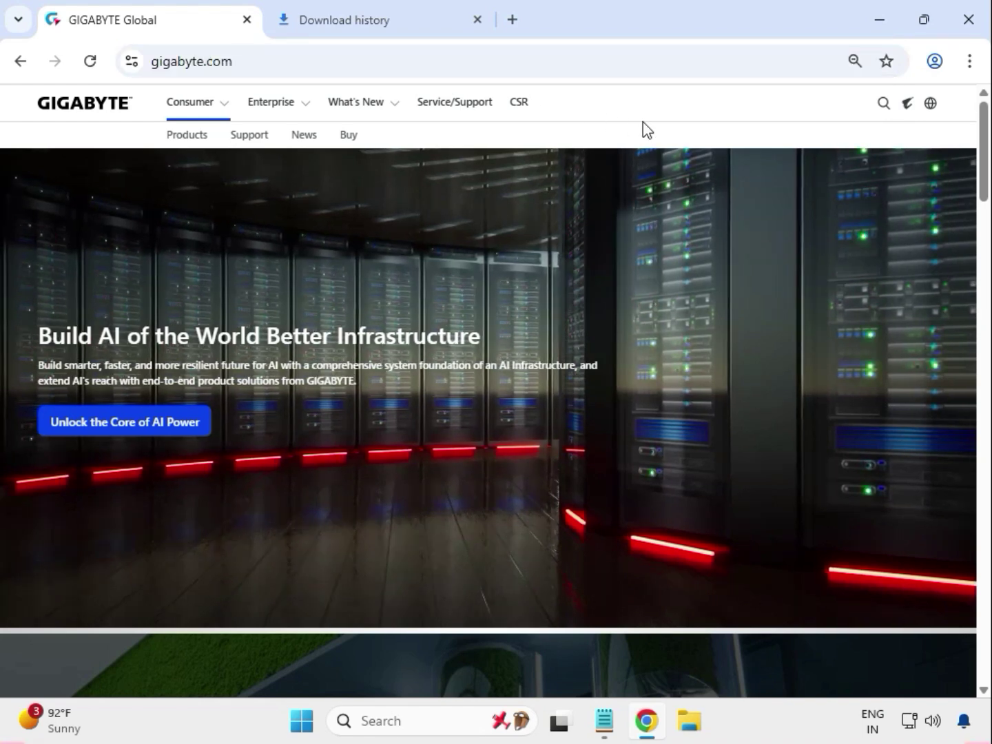
pyautogui.click(884, 105)
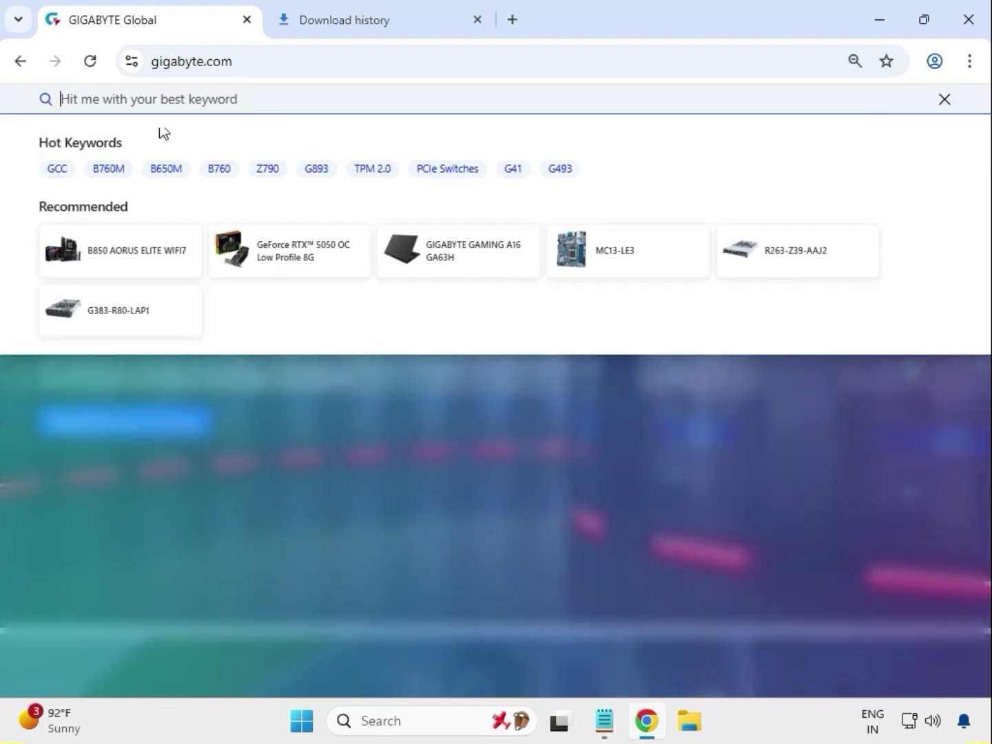
pyautogui.write('Z690 AORUS ELITE AX DDR4')
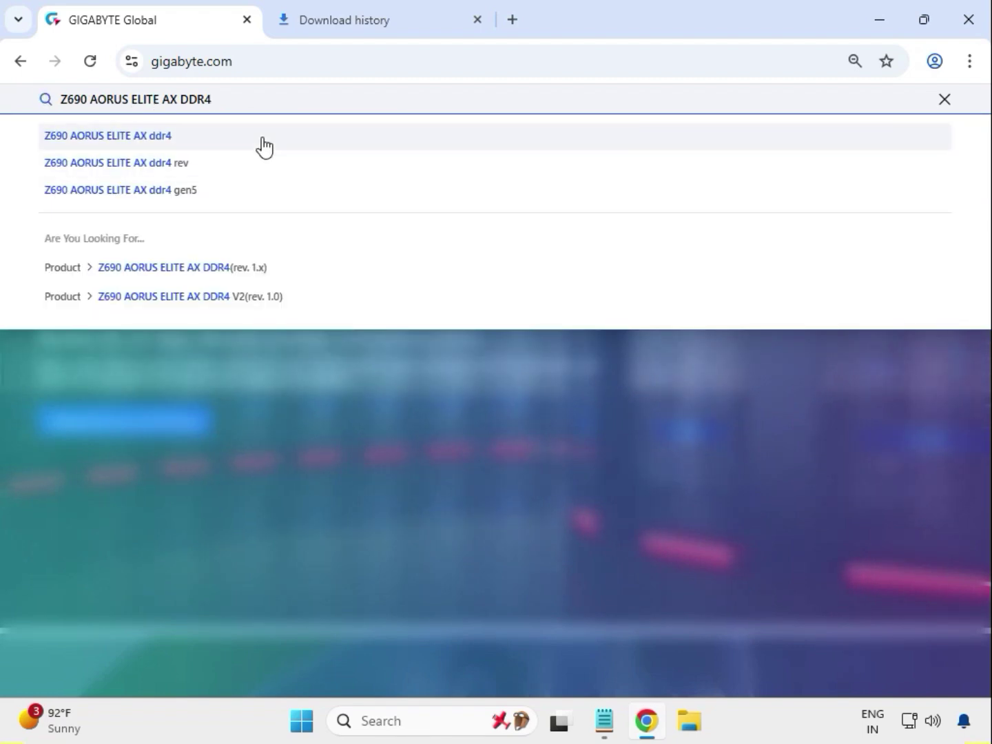
pyautogui.click(262, 140)
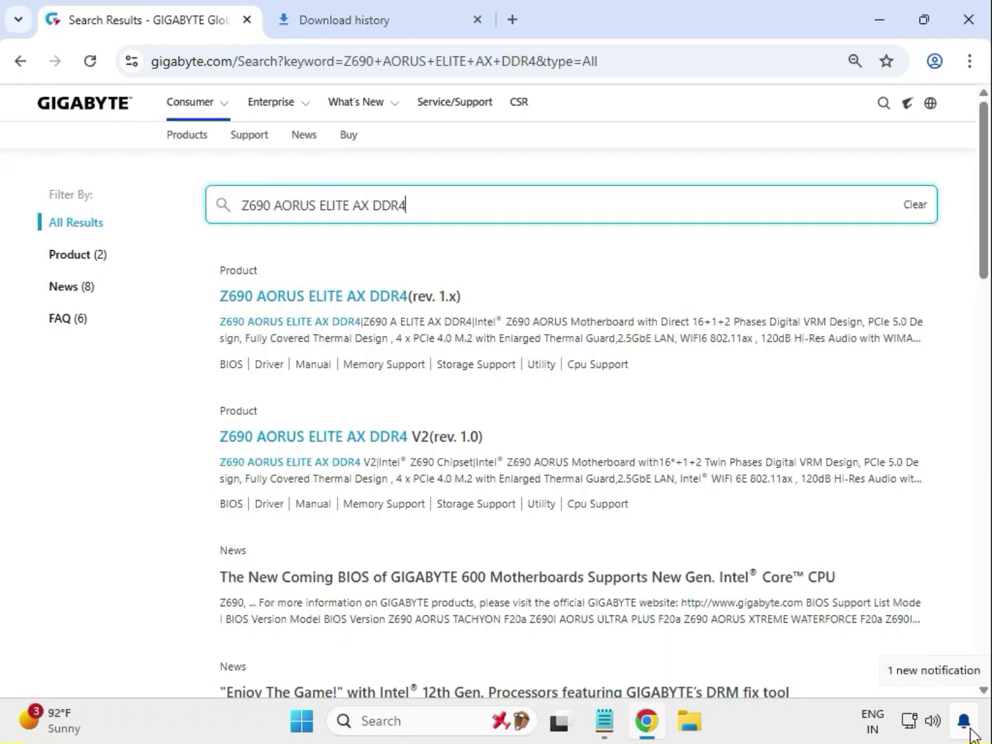
# Step: Filter the search results to products and open the support page of the Z690 AORUS ELITE AX DDR4 (rev. 1.x) motherboard
pyautogui.click(73, 256)
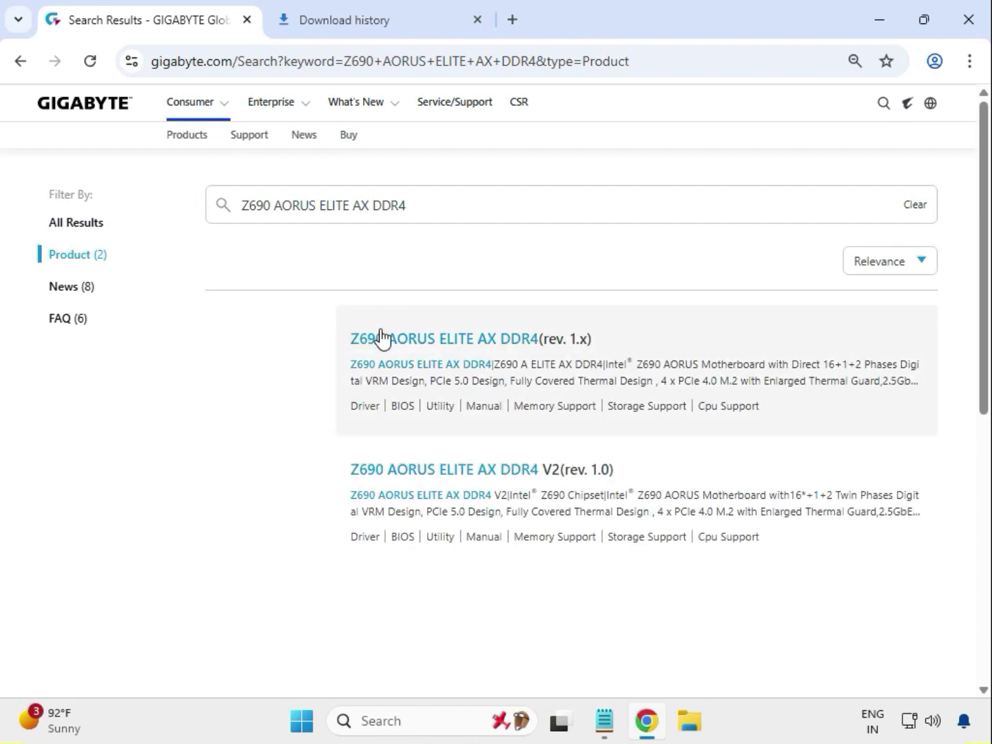
pyautogui.click(475, 345)
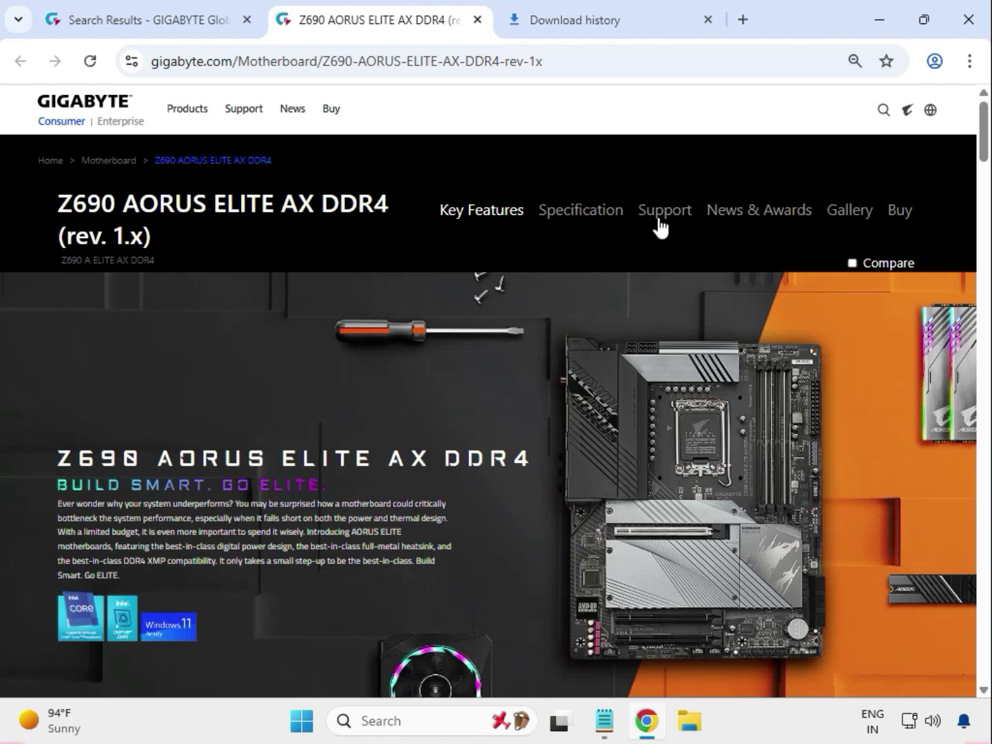
pyautogui.click(660, 218)
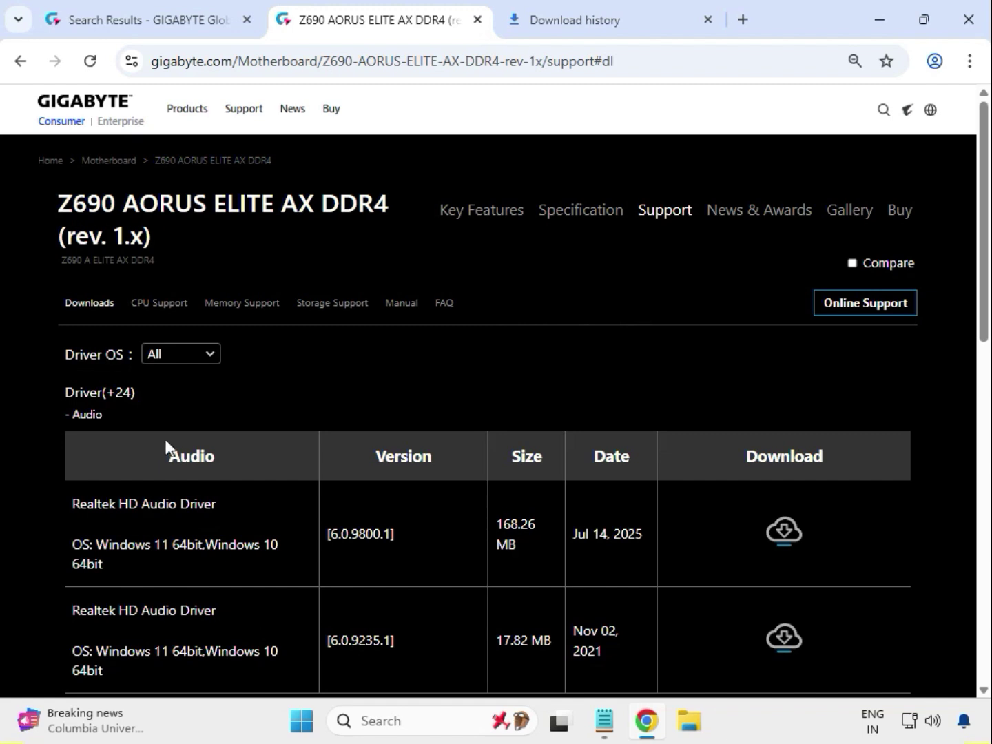
# Step: Set the driver OS to Windows 11 64bit and download the Realtek HD Audio Driver version 6.0.9800.1
pyautogui.click(188, 358)
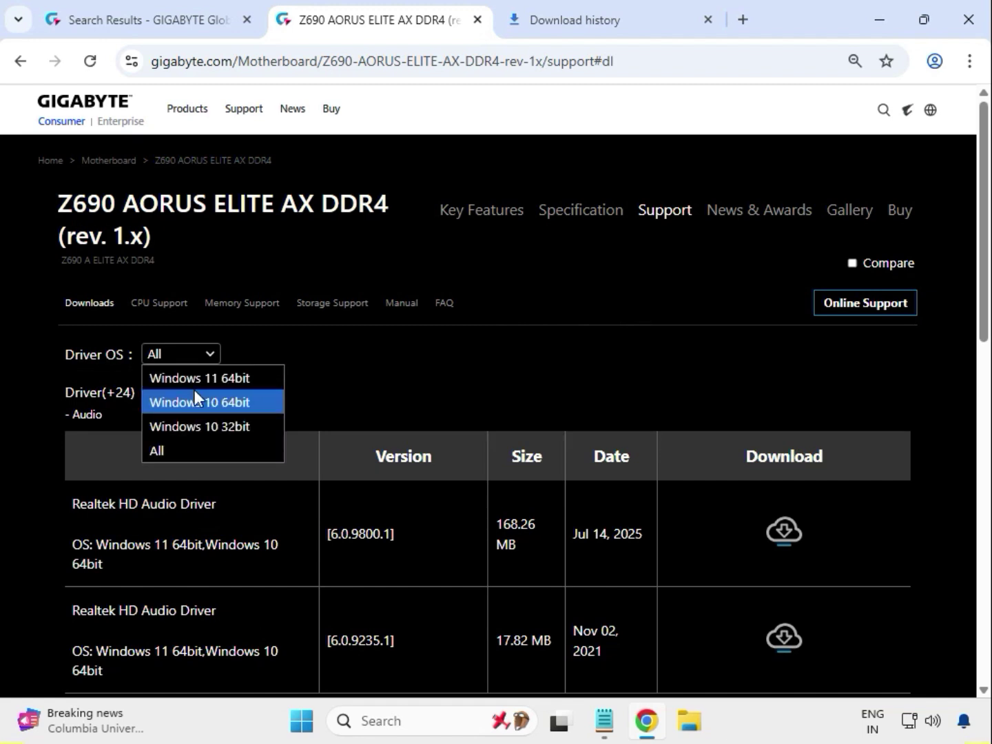
pyautogui.click(191, 382)
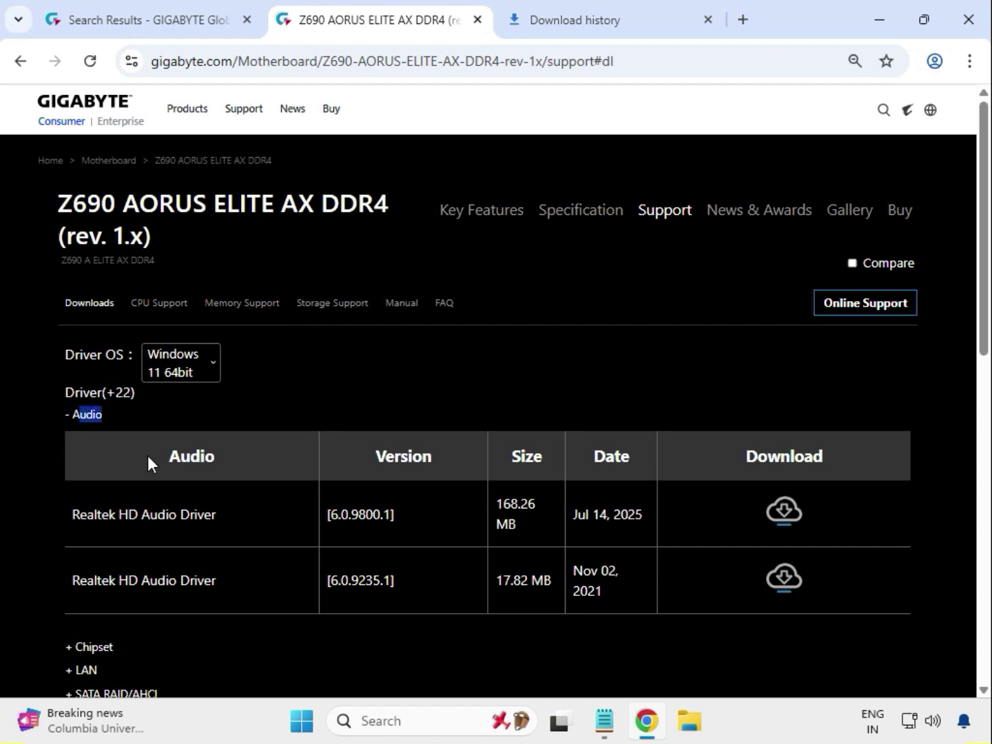
pyautogui.moveTo(120, 514); pyautogui.dragTo(212, 520)
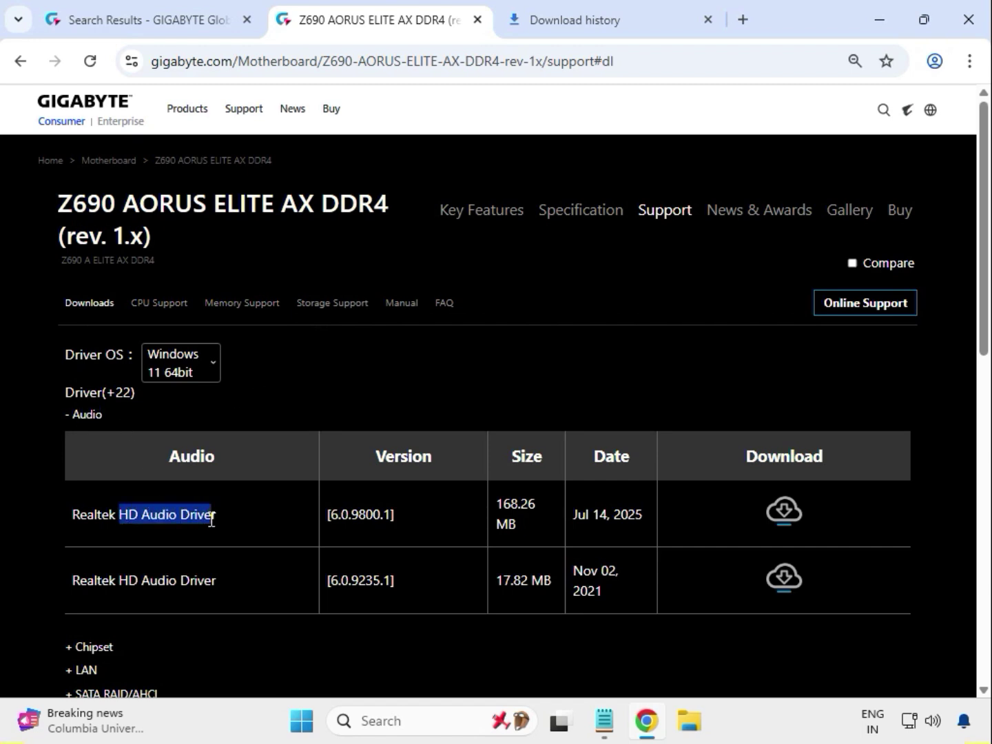
pyautogui.click(788, 513)
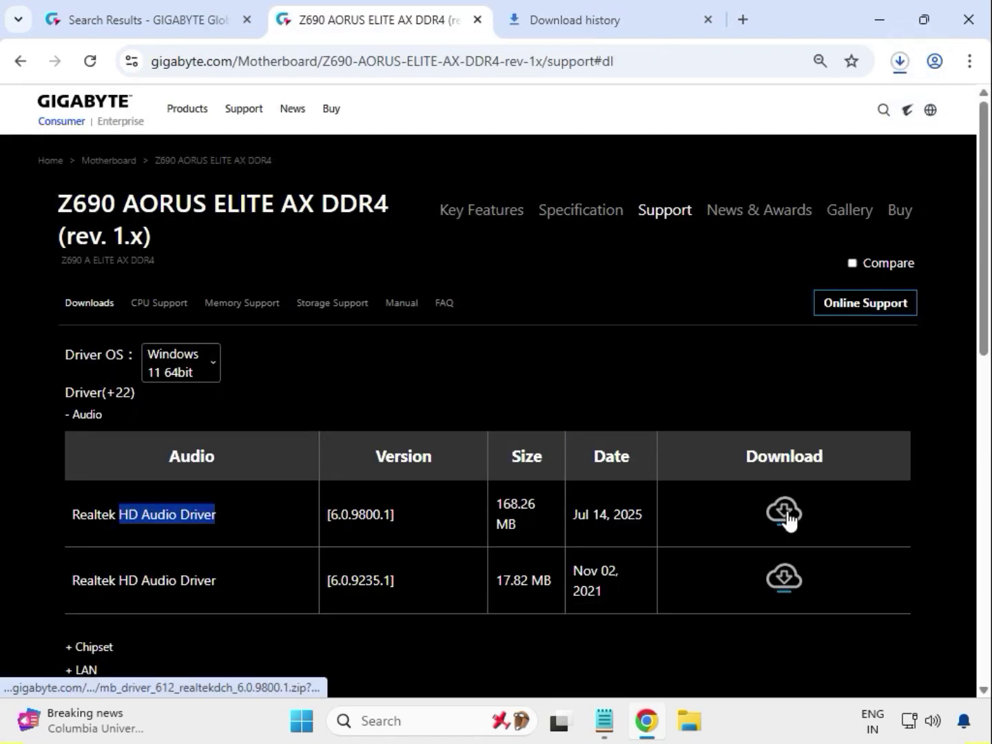
# Step: Expand the Chipset drivers and download the Intel Serial I/O driver 30.100.2221.20 dated Mar 03, 2025
pyautogui.scroll(-1, 441, 505)
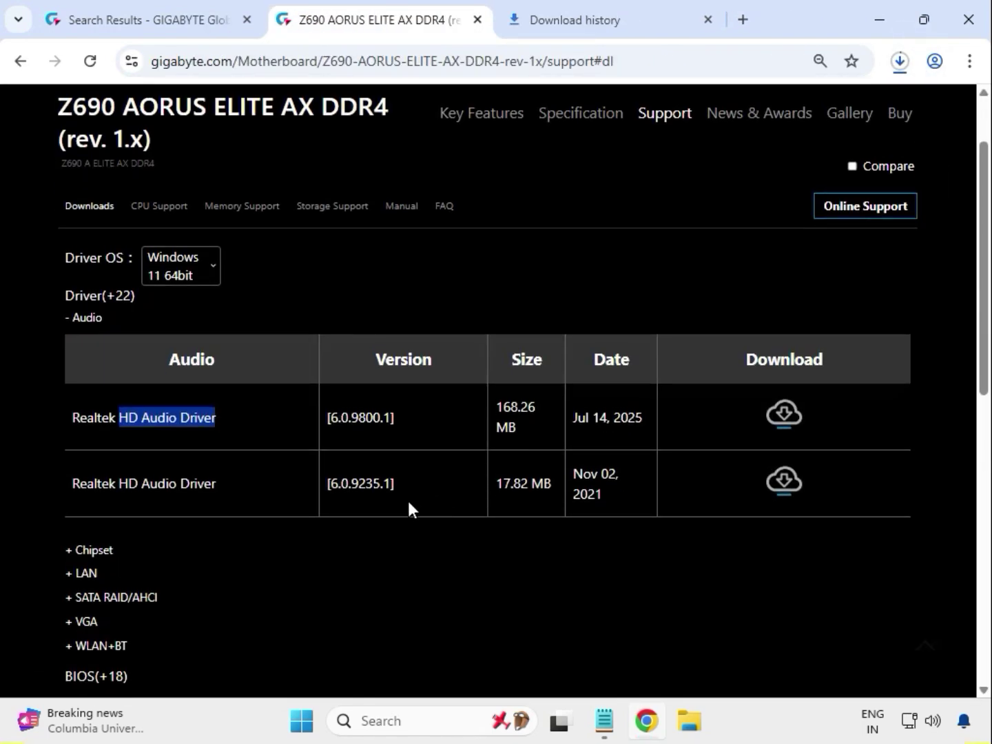
pyautogui.click(98, 561)
pyautogui.click(97, 557)
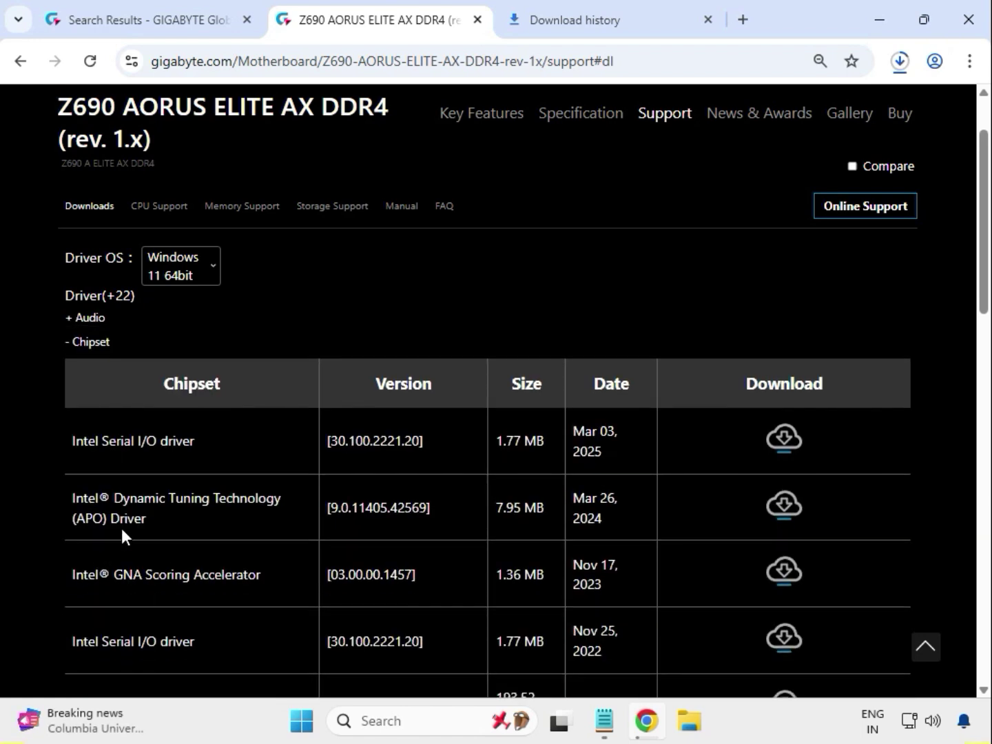
pyautogui.moveTo(101, 450); pyautogui.dragTo(195, 444)
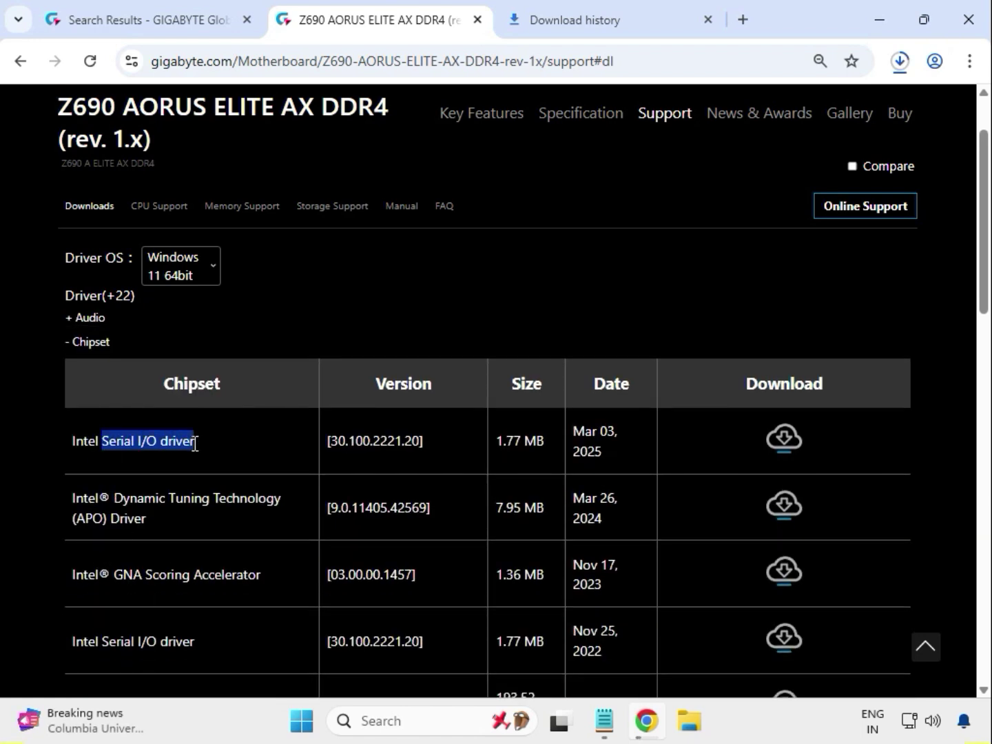
pyautogui.click(781, 436)
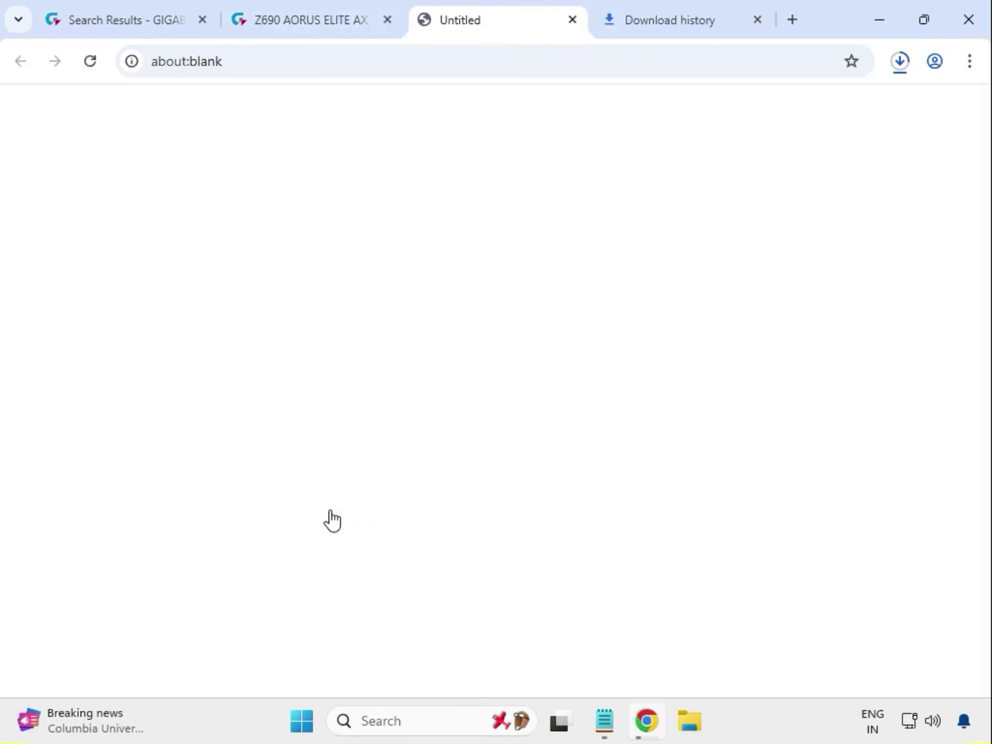
# Step: Download the Intel INF installation version 10.1.19198.8339 from the Chipset drivers
pyautogui.scroll(-2, 327, 513)
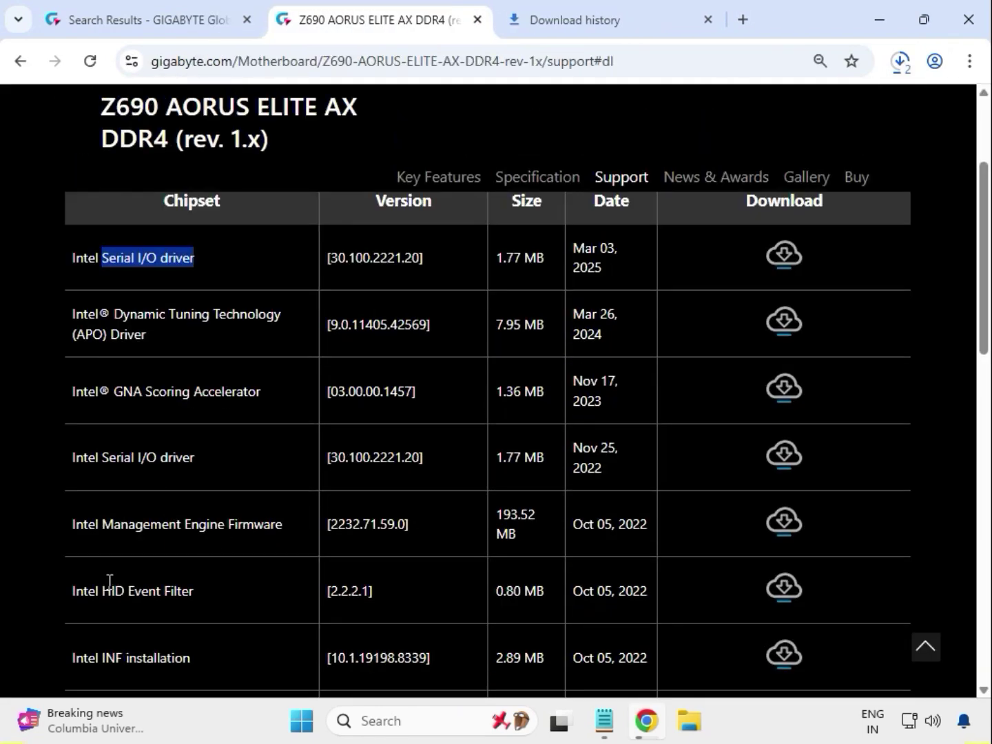
pyautogui.scroll(-1, 103, 635)
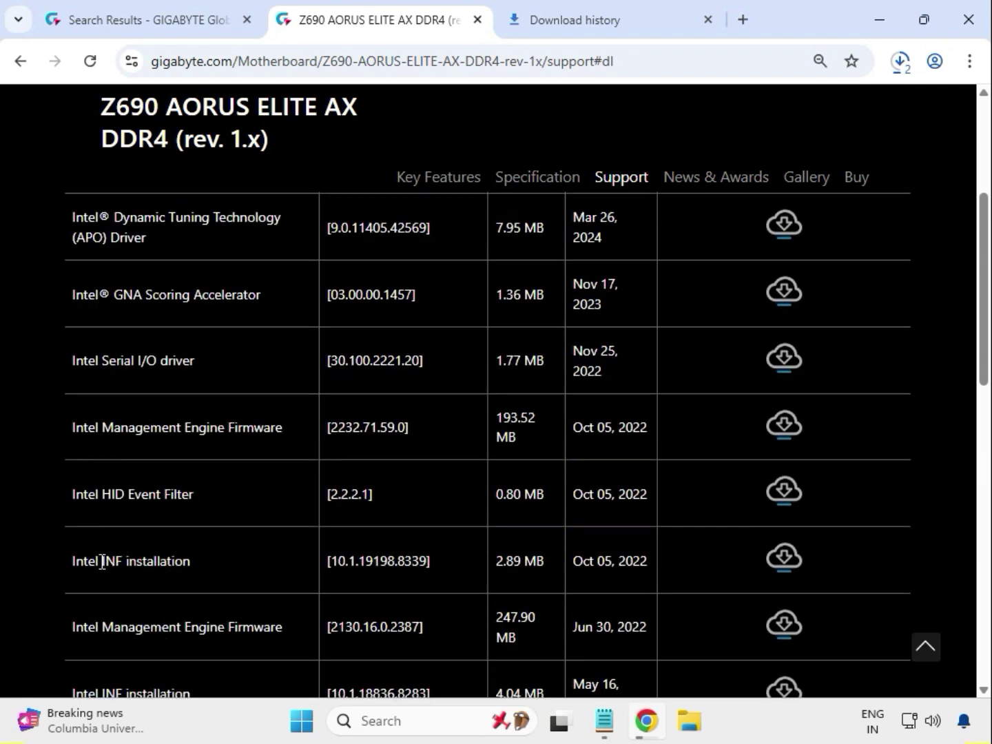
pyautogui.moveTo(116, 562); pyautogui.dragTo(214, 570)
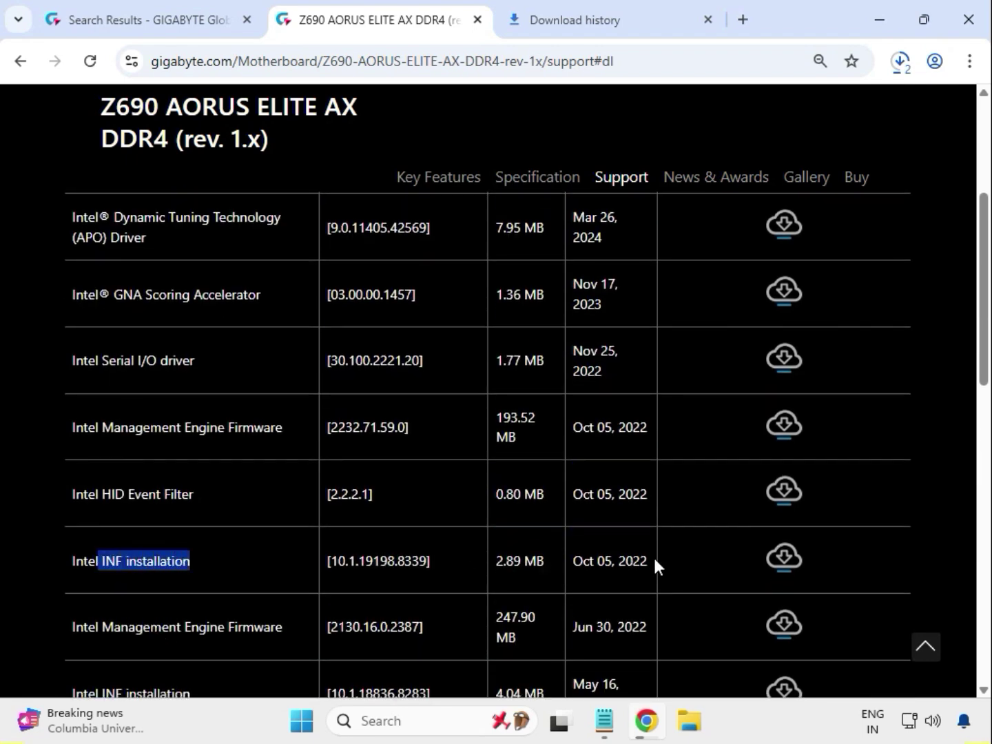
pyautogui.click(787, 560)
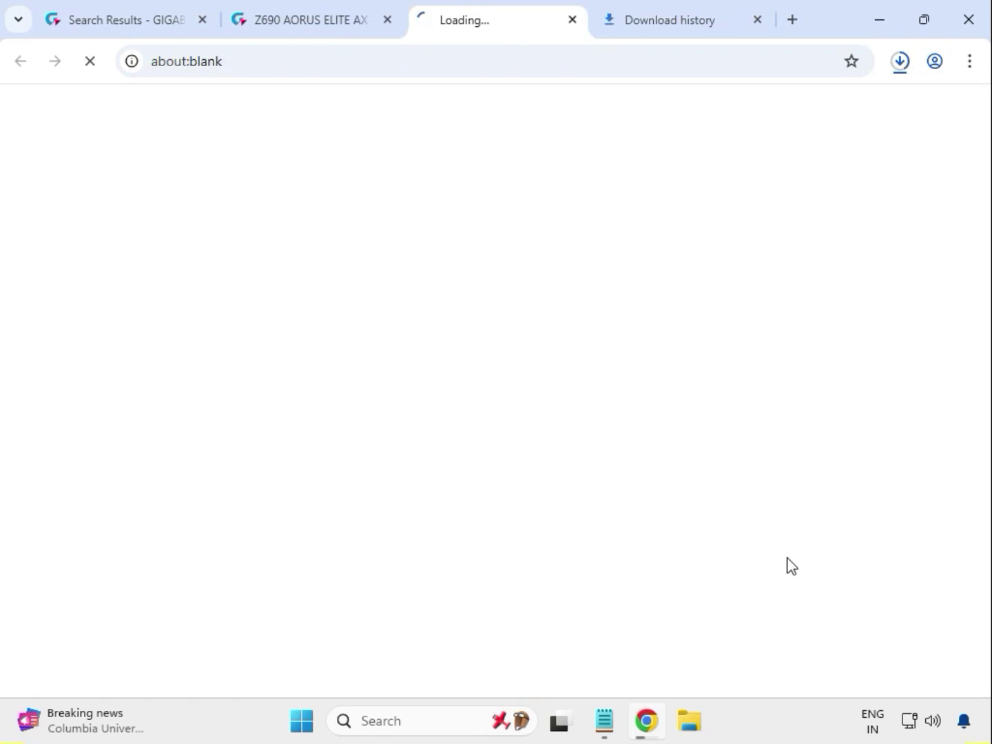
# Step: Expand the LAN drivers and download the Realtek LAN Driver version 11.24.0318.2025
pyautogui.scroll(-3, 382, 510)
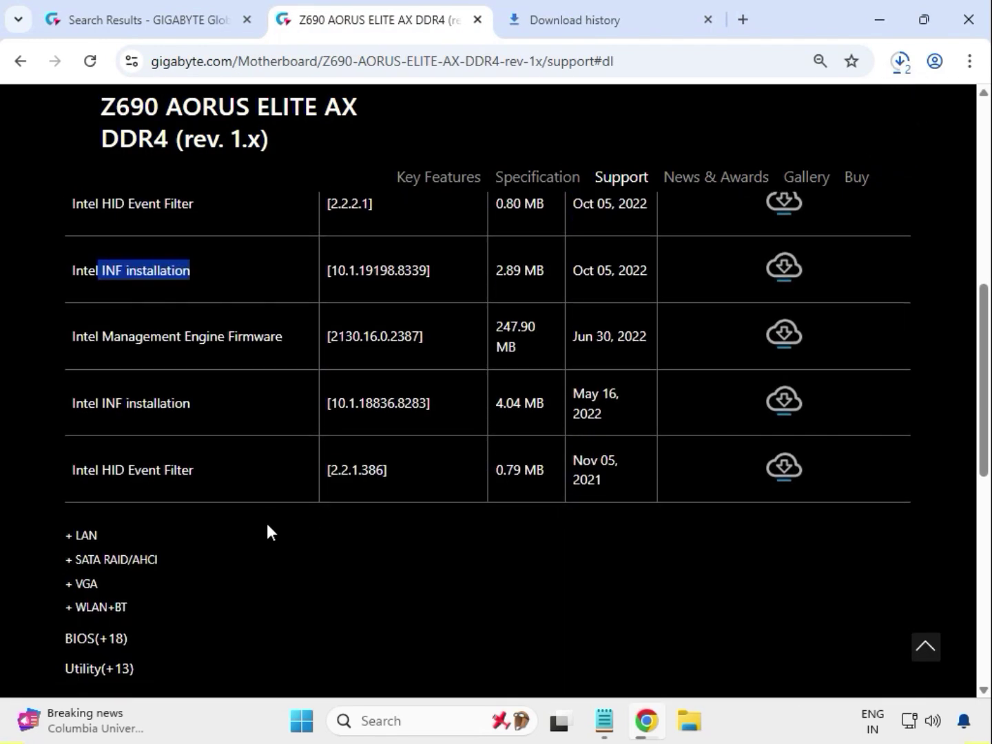
pyautogui.moveTo(110, 538); pyautogui.dragTo(64, 537)
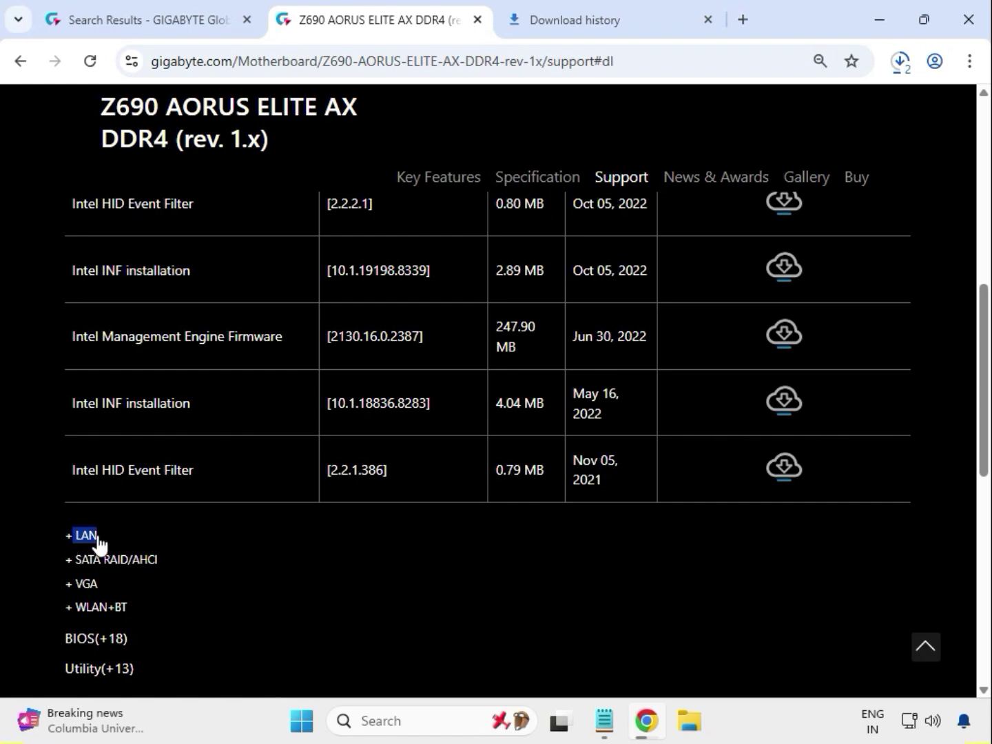
pyautogui.click(88, 544)
pyautogui.scroll(1, 167, 511)
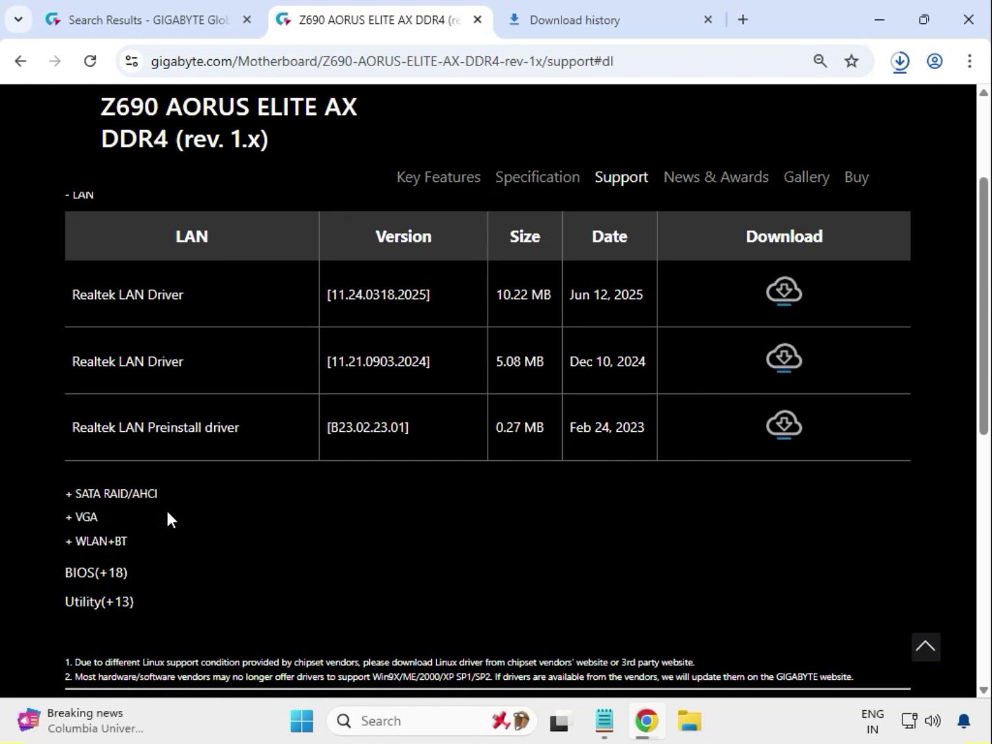
pyautogui.moveTo(73, 383); pyautogui.dragTo(793, 383)
pyautogui.click(793, 382)
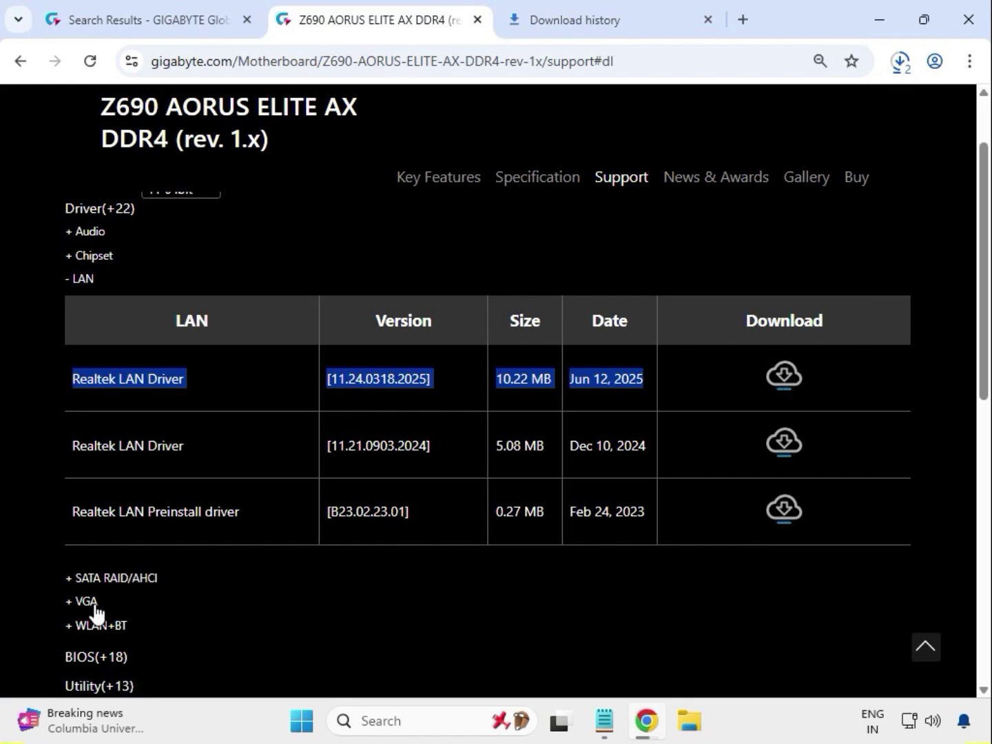
# Step: Expand the VGA drivers and download the Intel Graphic Driver version 32.0.101.5542
pyautogui.click(85, 602)
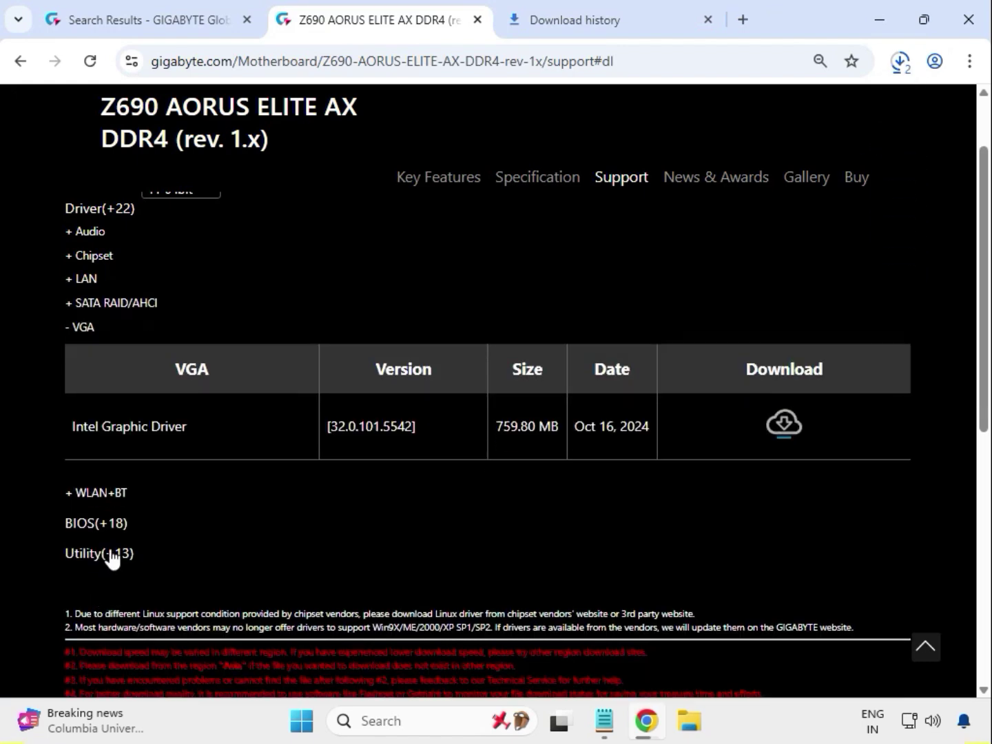
pyautogui.moveTo(69, 425); pyautogui.dragTo(750, 441)
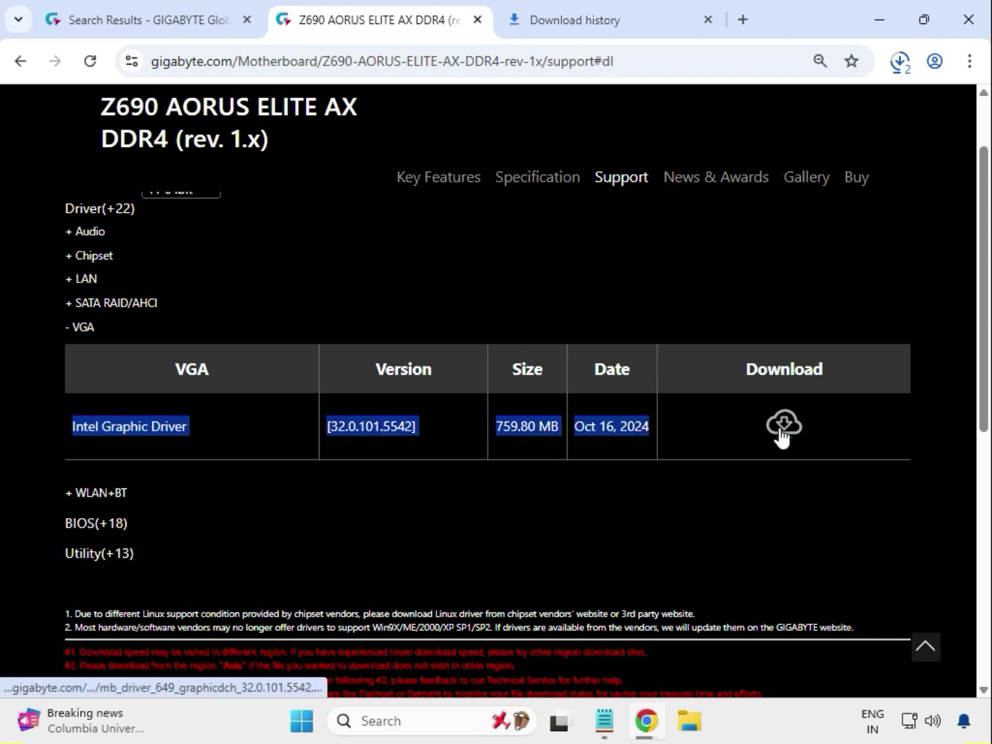
pyautogui.click(781, 429)
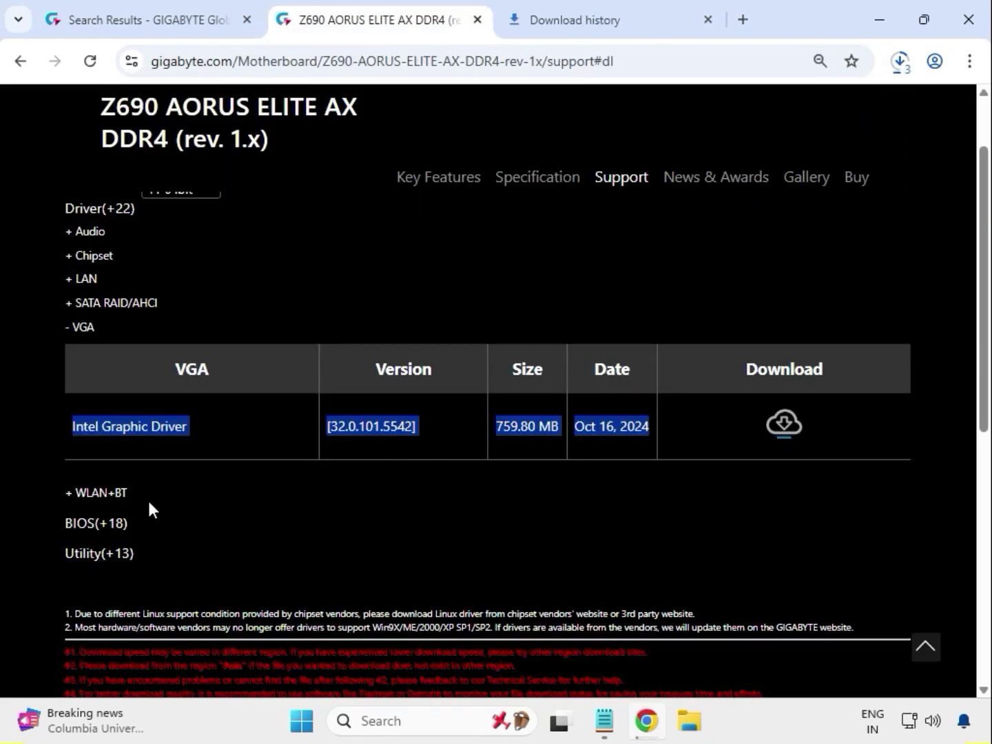
# Step: Expand the WLAN+BT drivers and download Intel WIFI driver 22.200.0.6 and Intel Bluetooth Driver 22.170.0.2
pyautogui.click(103, 493)
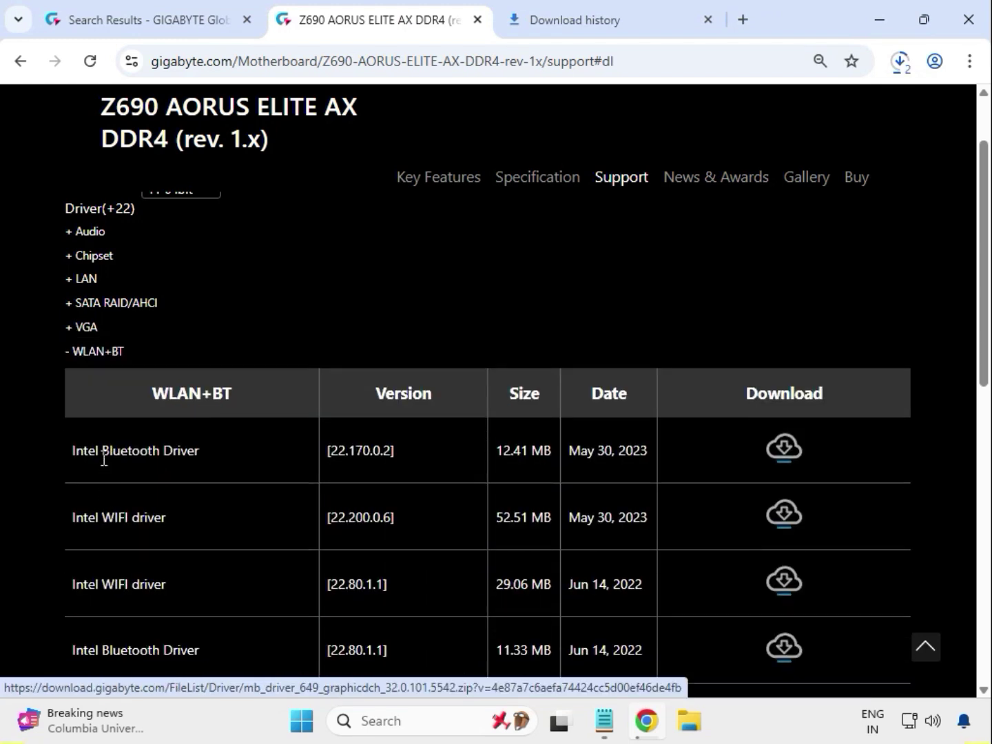
pyautogui.moveTo(103, 458); pyautogui.dragTo(205, 452)
pyautogui.moveTo(103, 518); pyautogui.dragTo(170, 523)
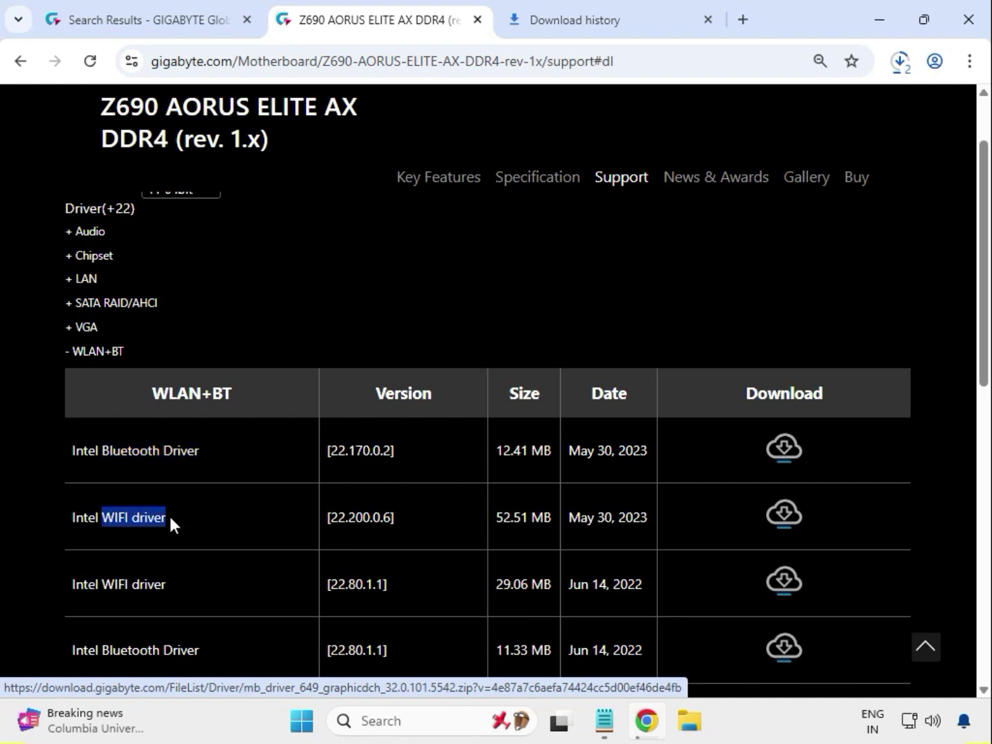
pyautogui.click(758, 513)
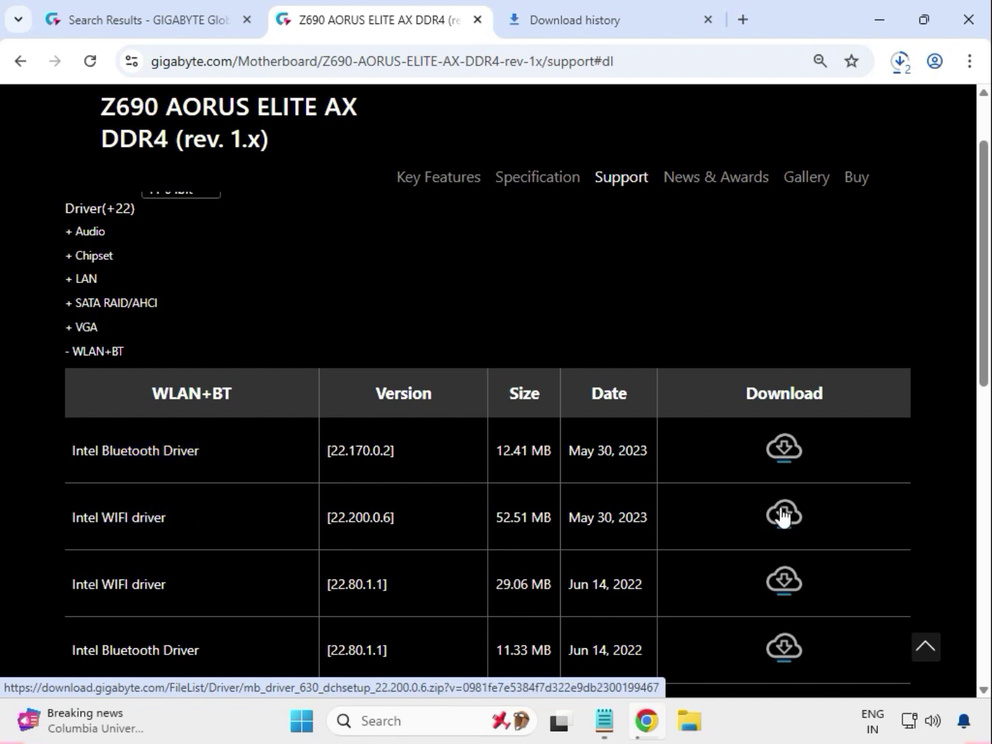
pyautogui.click(788, 451)
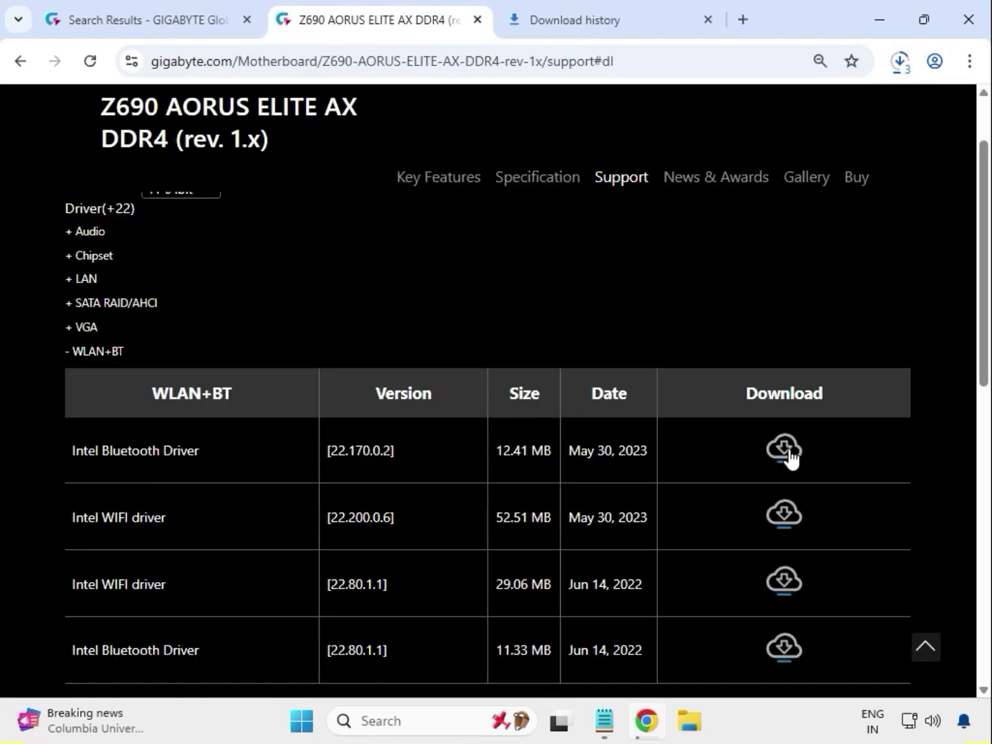
pyautogui.click(790, 454)
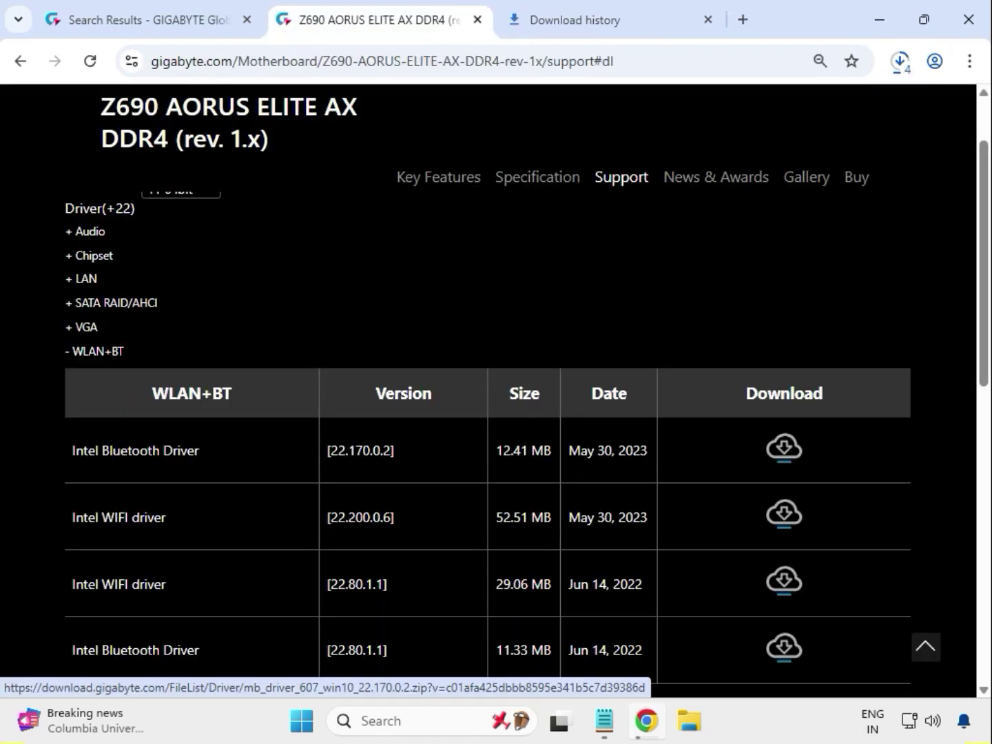
# Step: Open the folder containing the downloaded driver archives and select the mb_driver_611_graphicdch_30.0.101.1273 archive
pyautogui.click(899, 66)
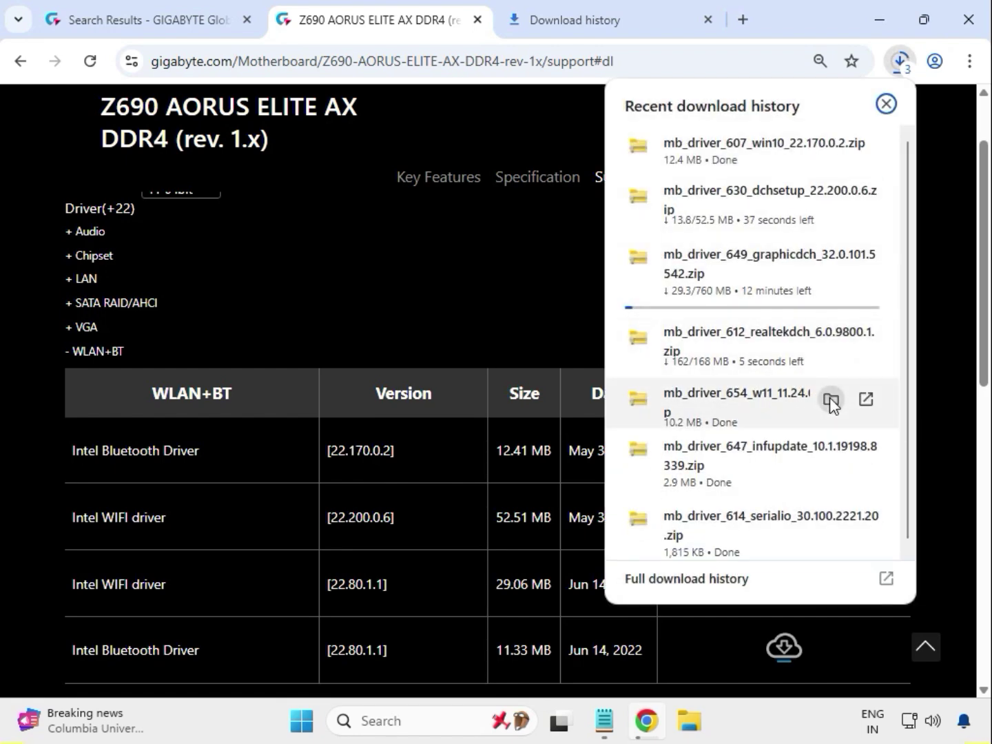
pyautogui.click(830, 400)
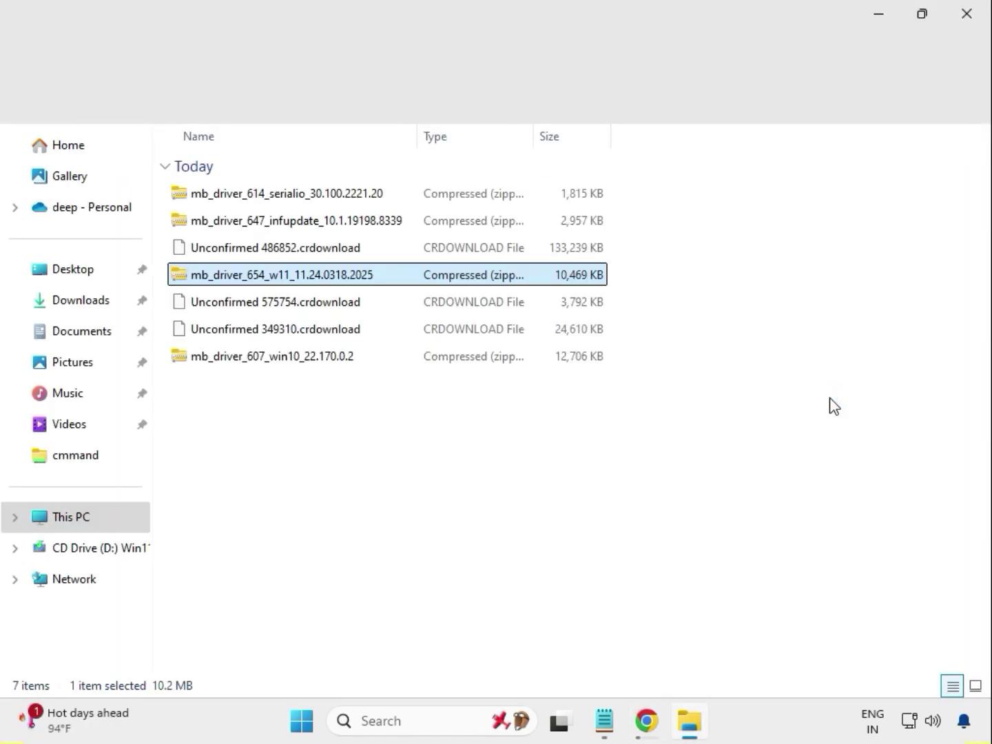
pyautogui.moveTo(698, 739)
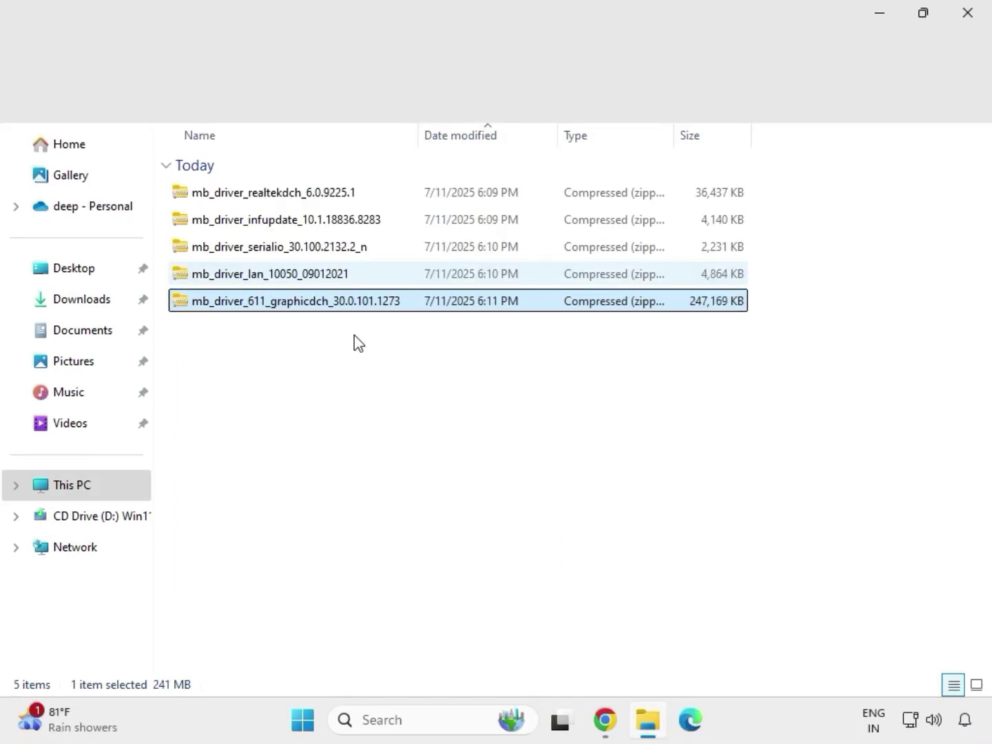
pyautogui.moveTo(355, 335); pyautogui.dragTo(308, 183)
pyautogui.click(348, 304)
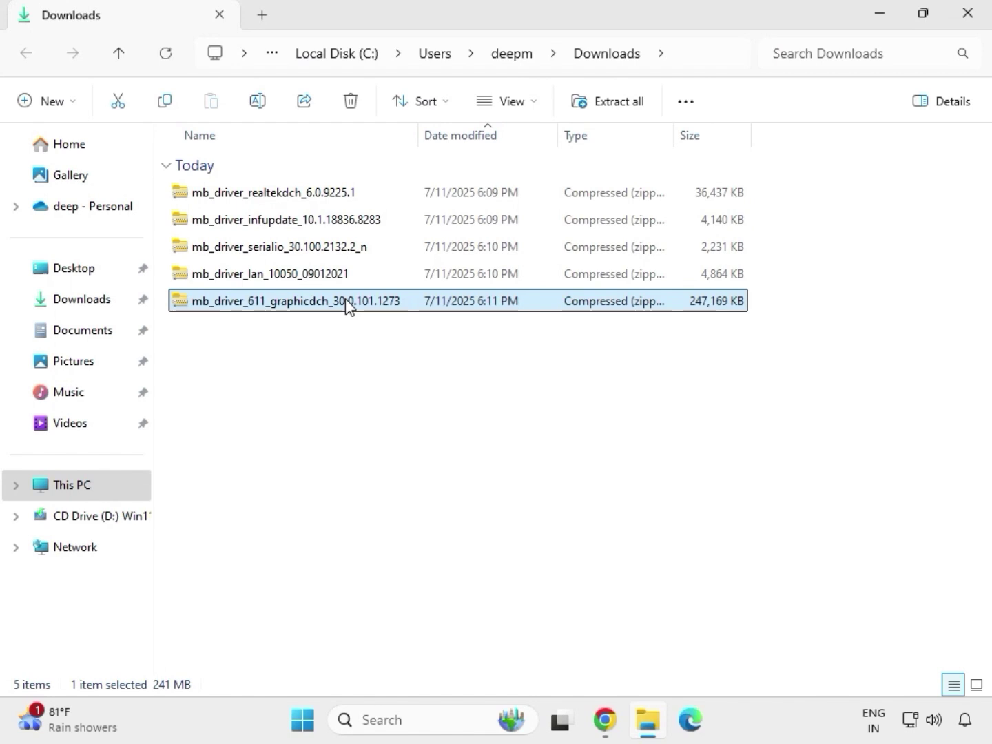
# Step: Extract the mb_driver_611_graphicdch_30.0.101.1273 archive to its default folder and close the window showing the extracted files
pyautogui.rightClick(348, 306)
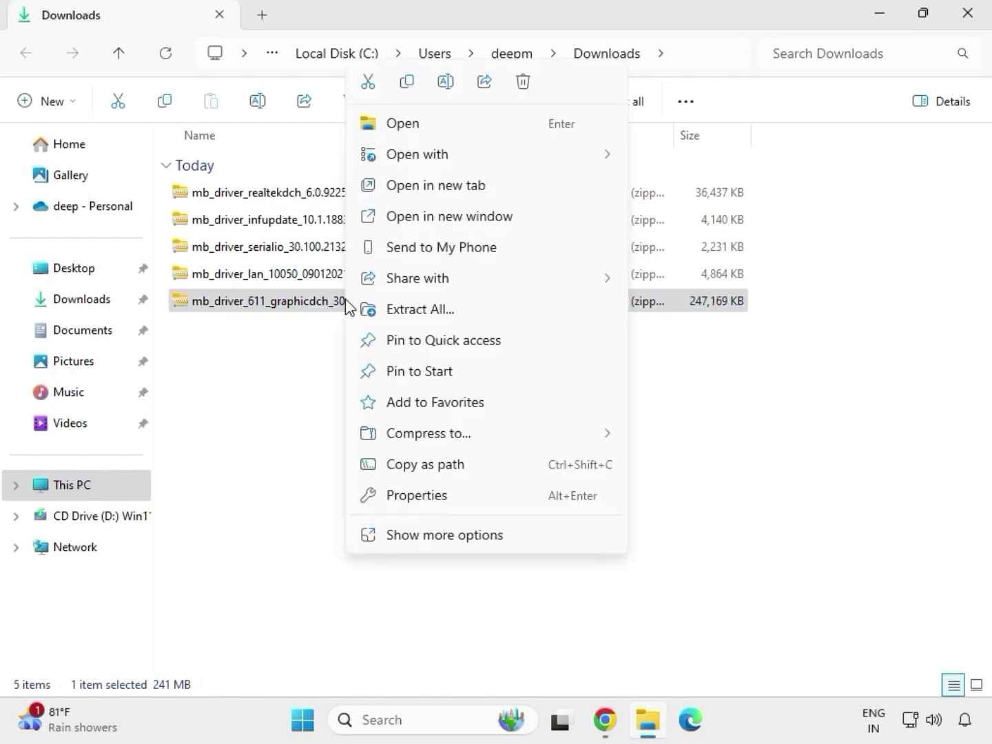
pyautogui.click(447, 538)
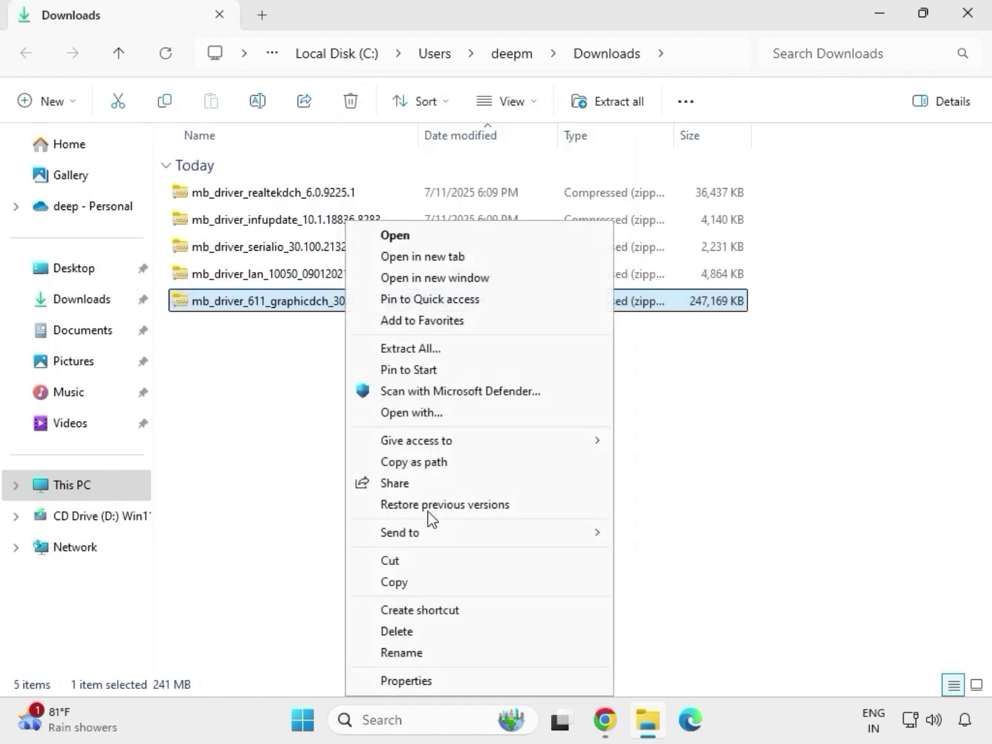
pyautogui.click(419, 351)
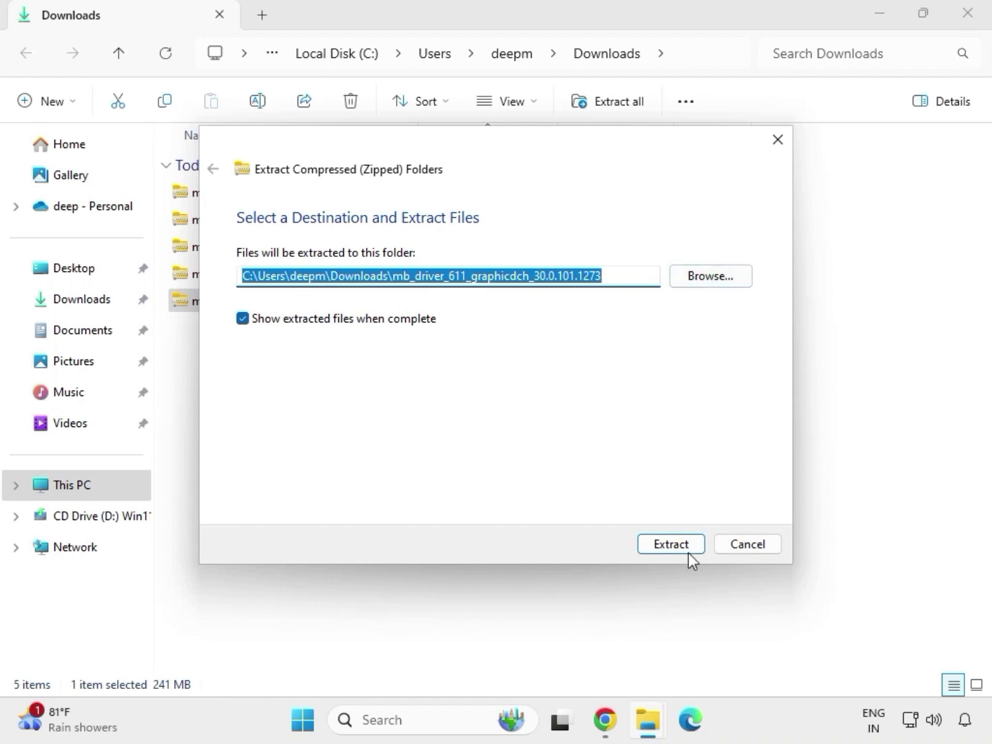
pyautogui.click(672, 546)
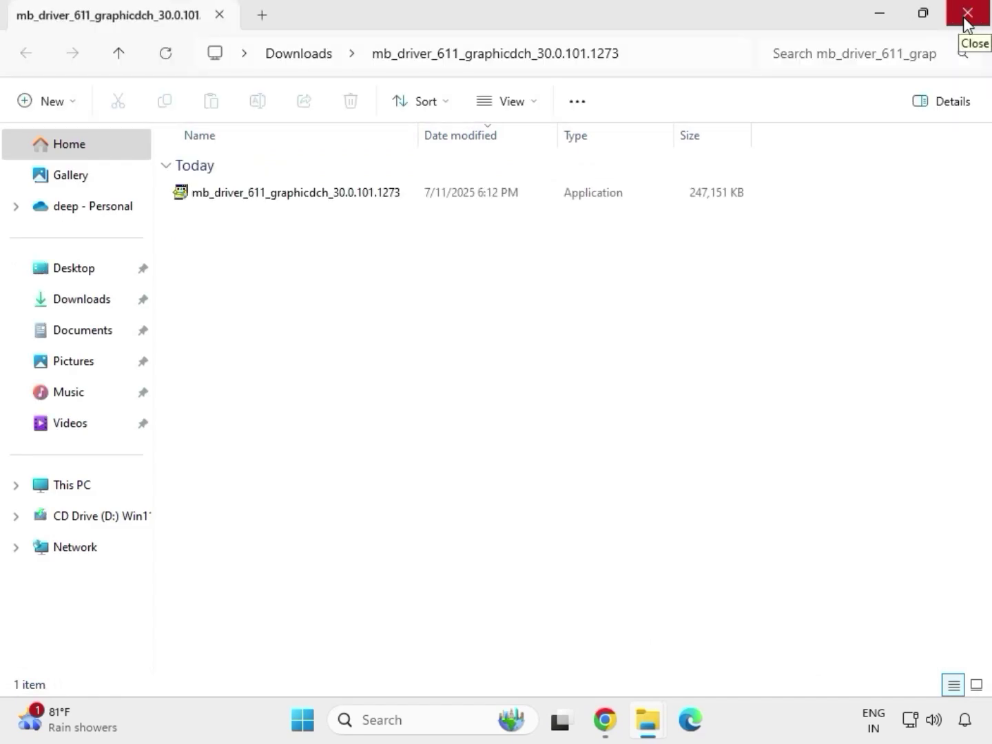
pyautogui.click(967, 20)
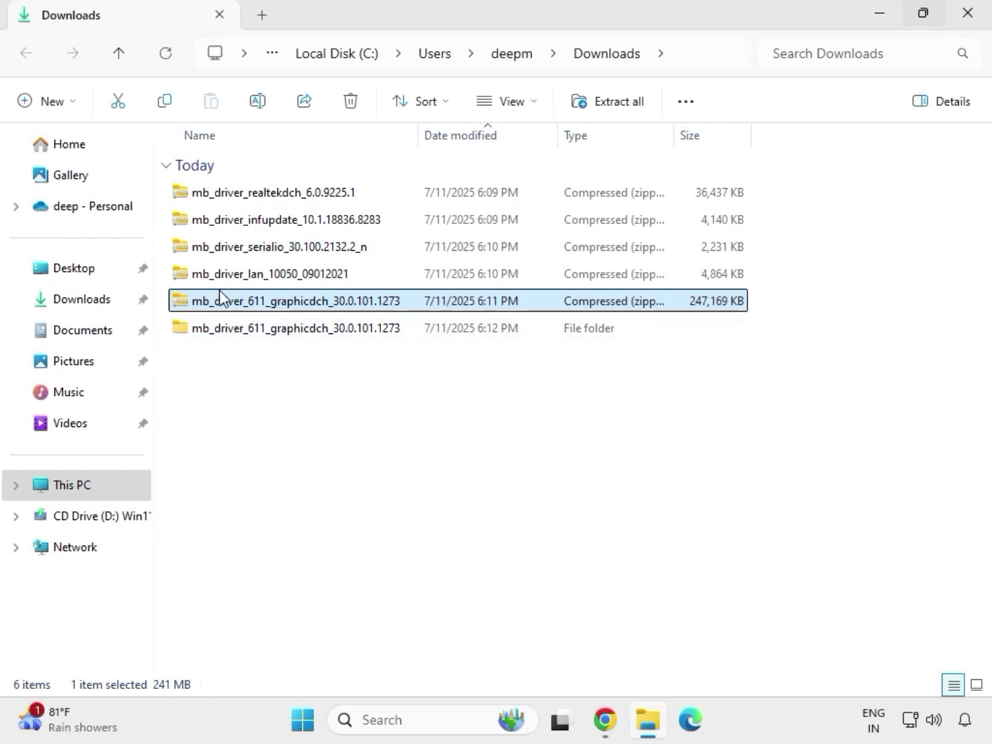
# Step: Extract the mb_driver_lan_10050_09012021 archive to its default folder and close the window showing the extracted files
pyautogui.click(250, 278)
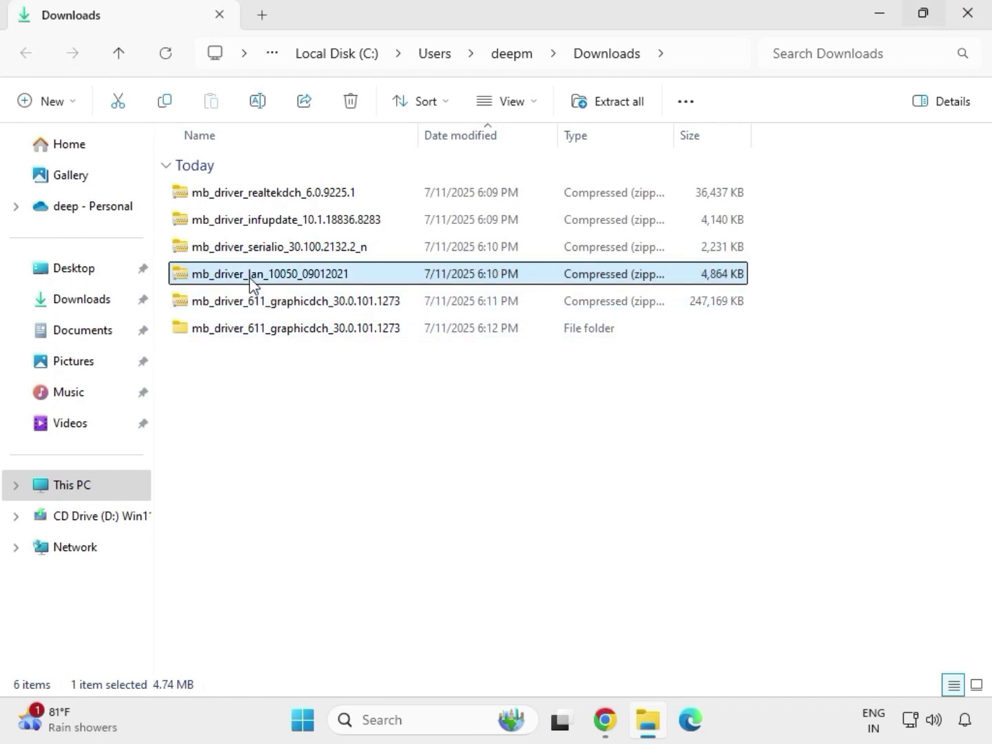
pyautogui.rightClick(250, 278)
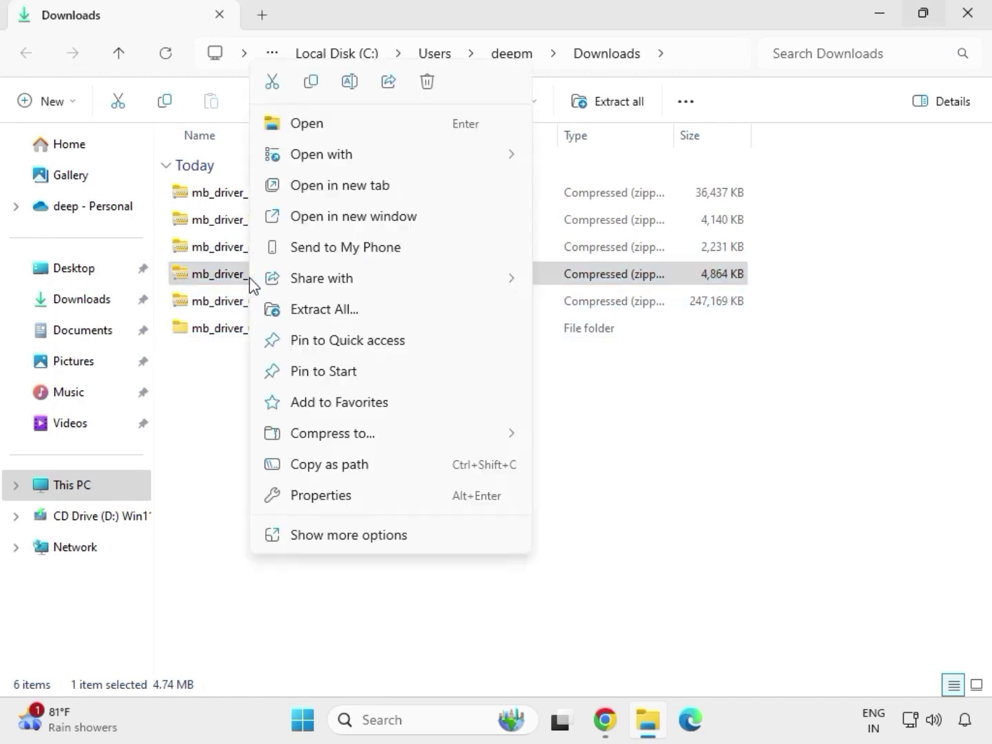
pyautogui.click(331, 535)
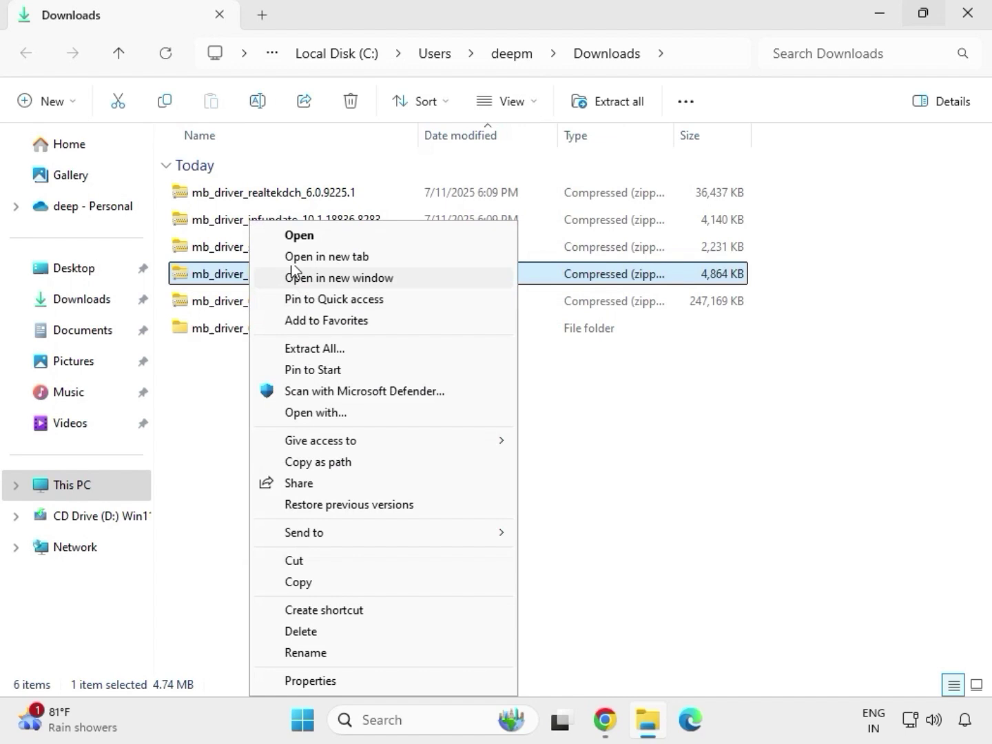
pyautogui.click(315, 349)
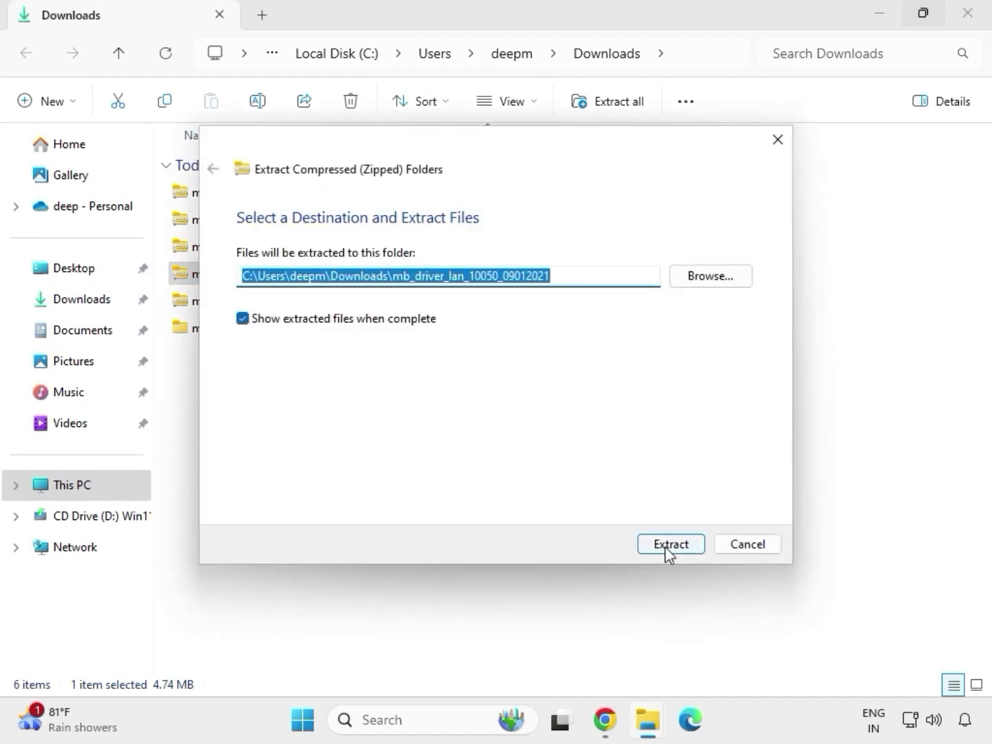
pyautogui.click(665, 547)
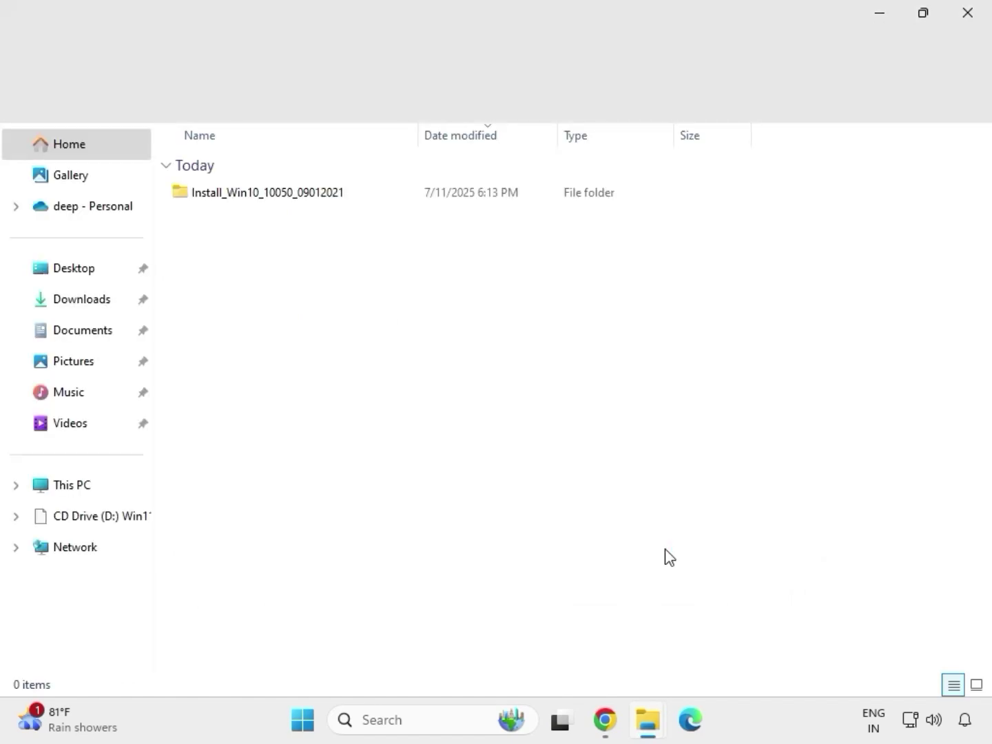
pyautogui.click(971, 20)
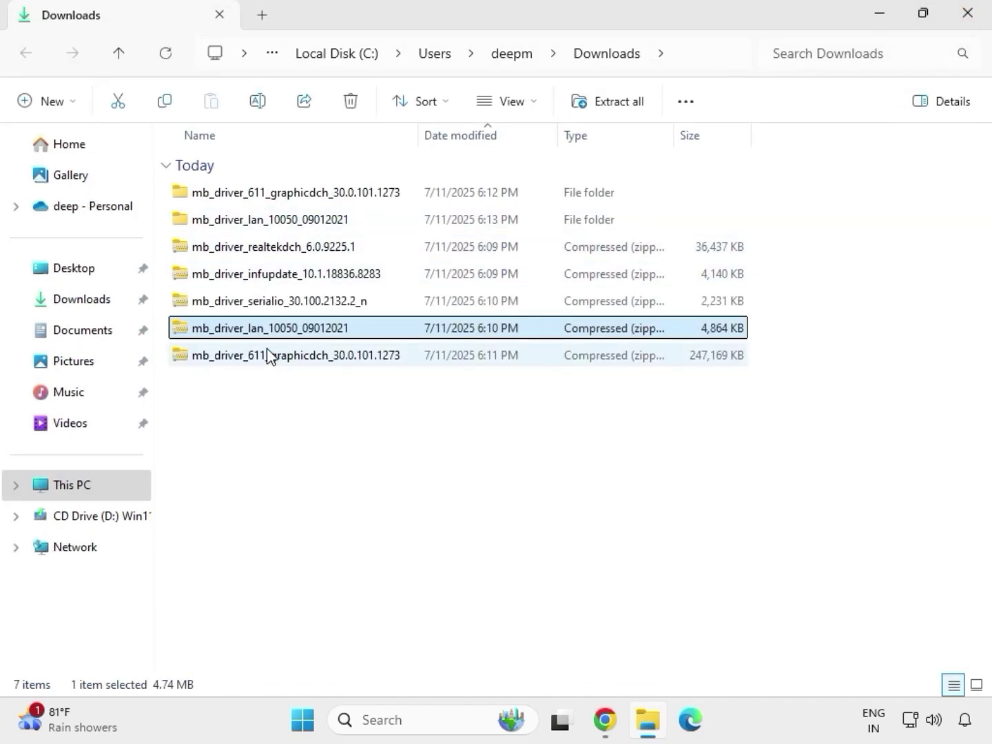
# Step: Extract the mb_driver_serialio_30.100.2132.2_n archive to its default folder in Downloads
pyautogui.click(246, 307)
pyautogui.rightClick(247, 312)
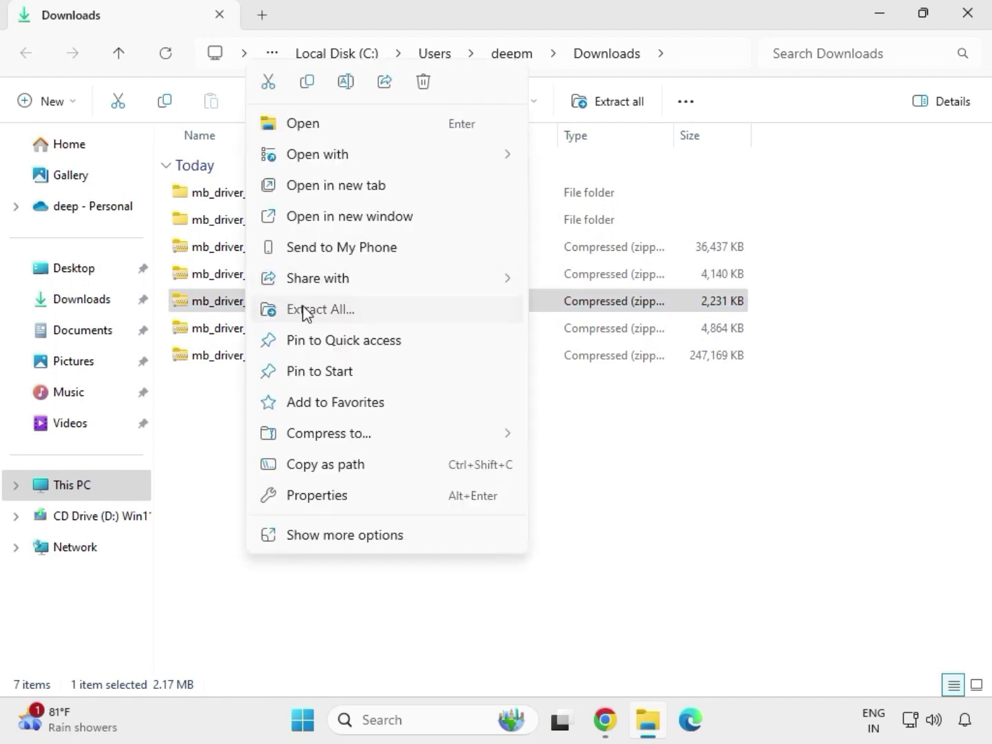
pyautogui.click(305, 312)
pyautogui.click(664, 547)
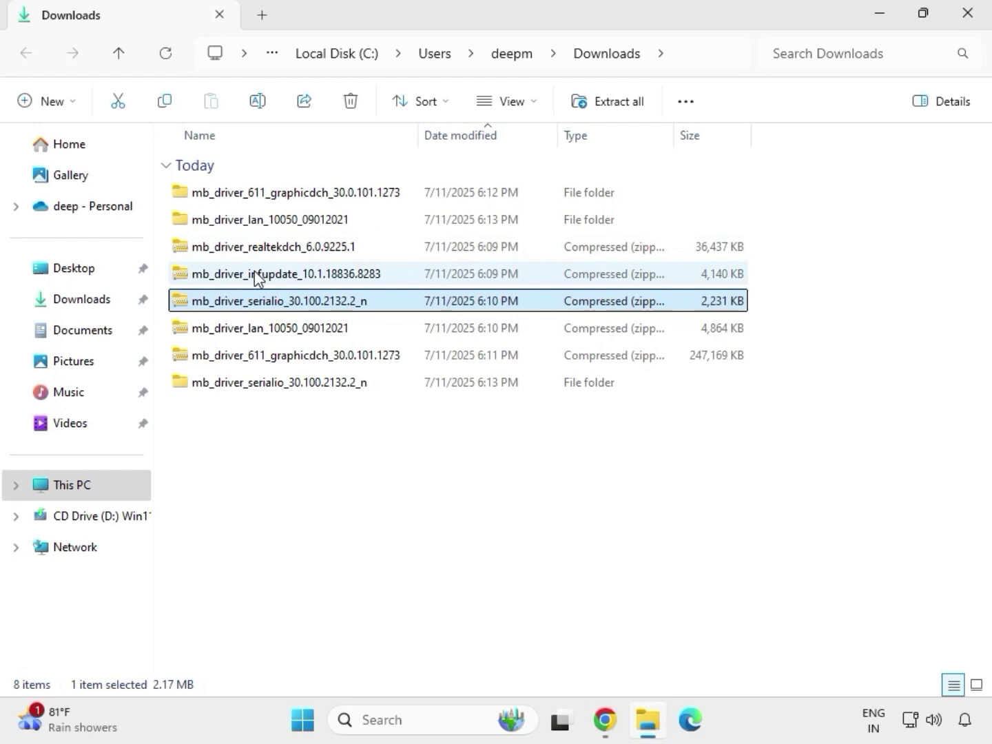
# Step: Extract the mb_driver_infupdate_10.1.18836.8283 archive to its default folder and close the window showing the extracted files
pyautogui.click(255, 277)
pyautogui.rightClick(255, 273)
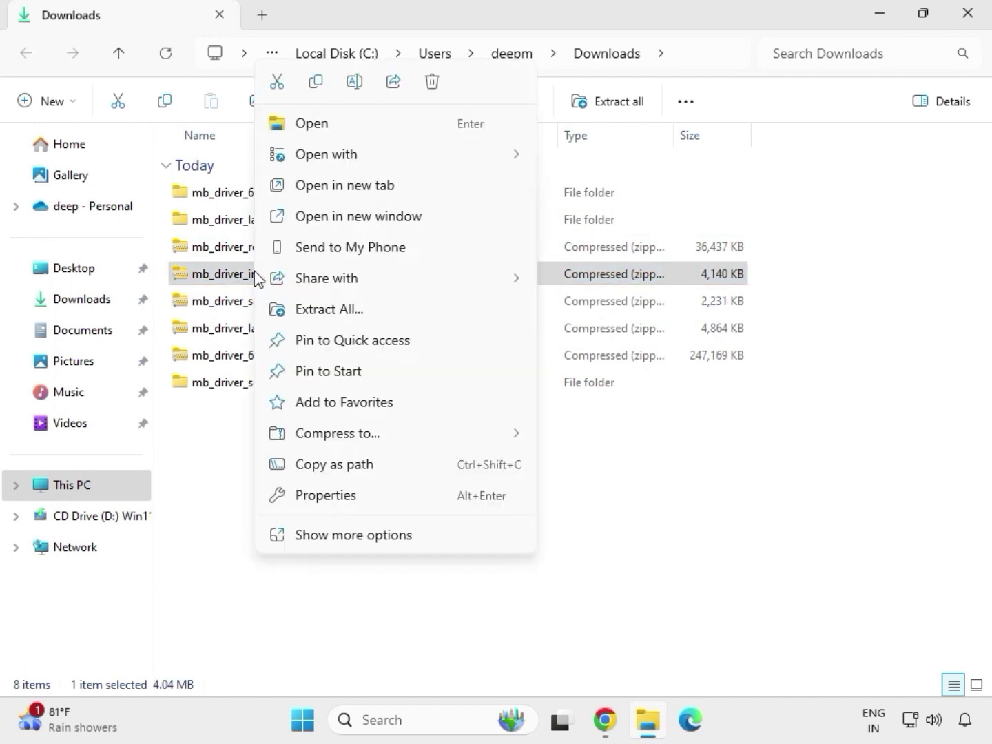
pyautogui.click(349, 310)
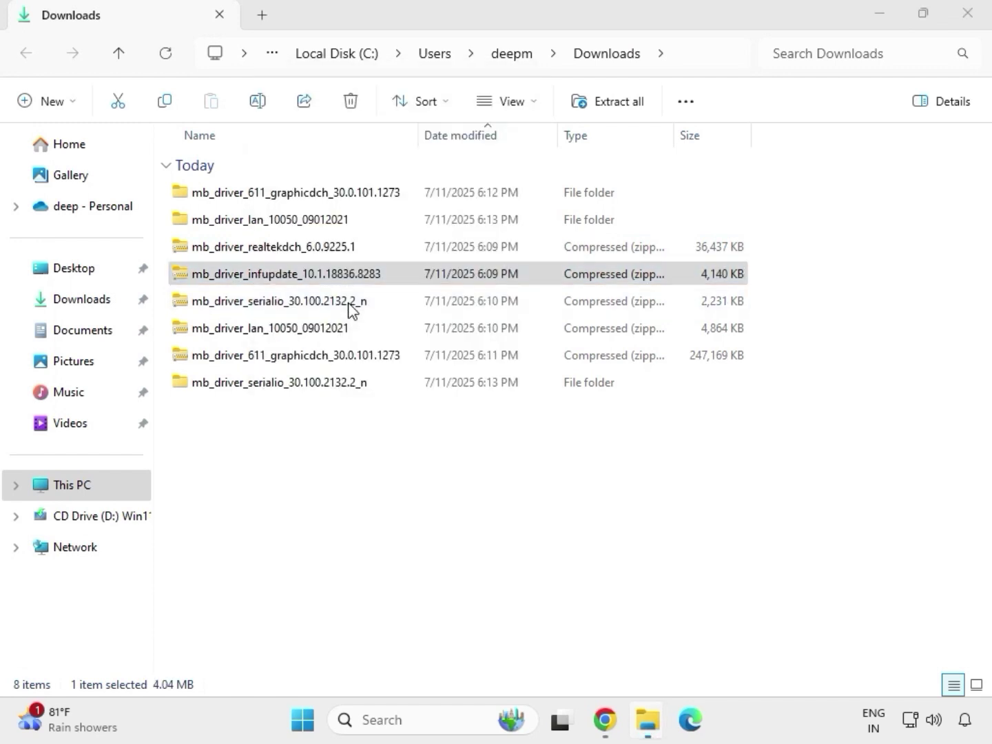
pyautogui.click(662, 544)
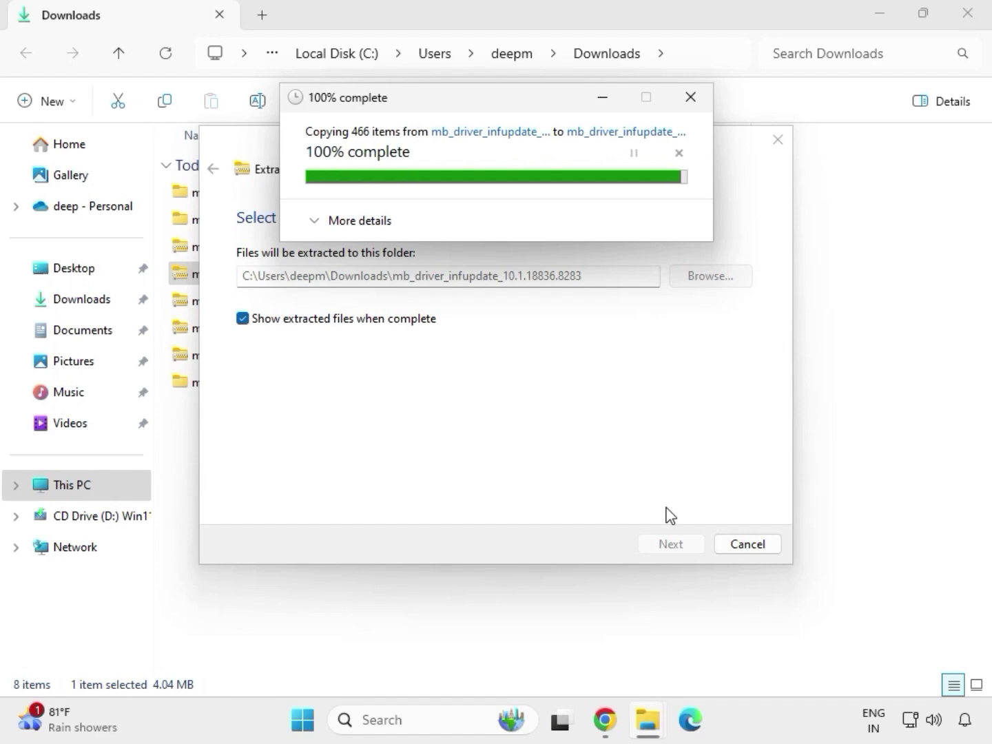
pyautogui.click(969, 13)
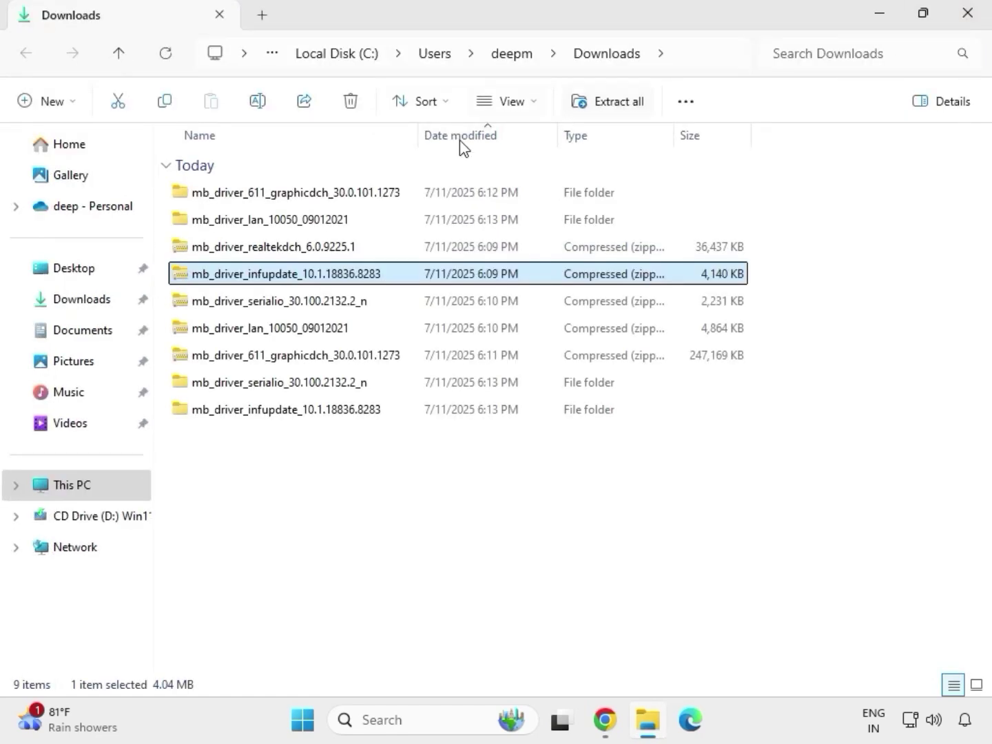
# Step: Extract the mb_driver_realtekdch_6.0.9225.1 archive to its default folder and close the window showing the extracted files
pyautogui.click(266, 251)
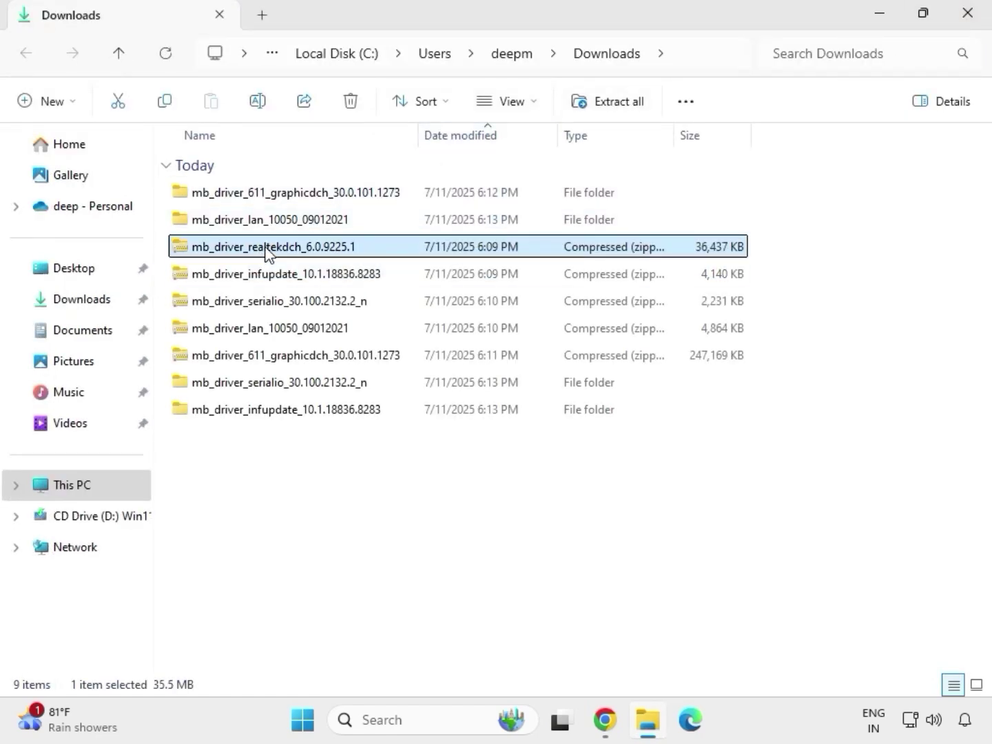
pyautogui.rightClick(267, 250)
pyautogui.click(326, 310)
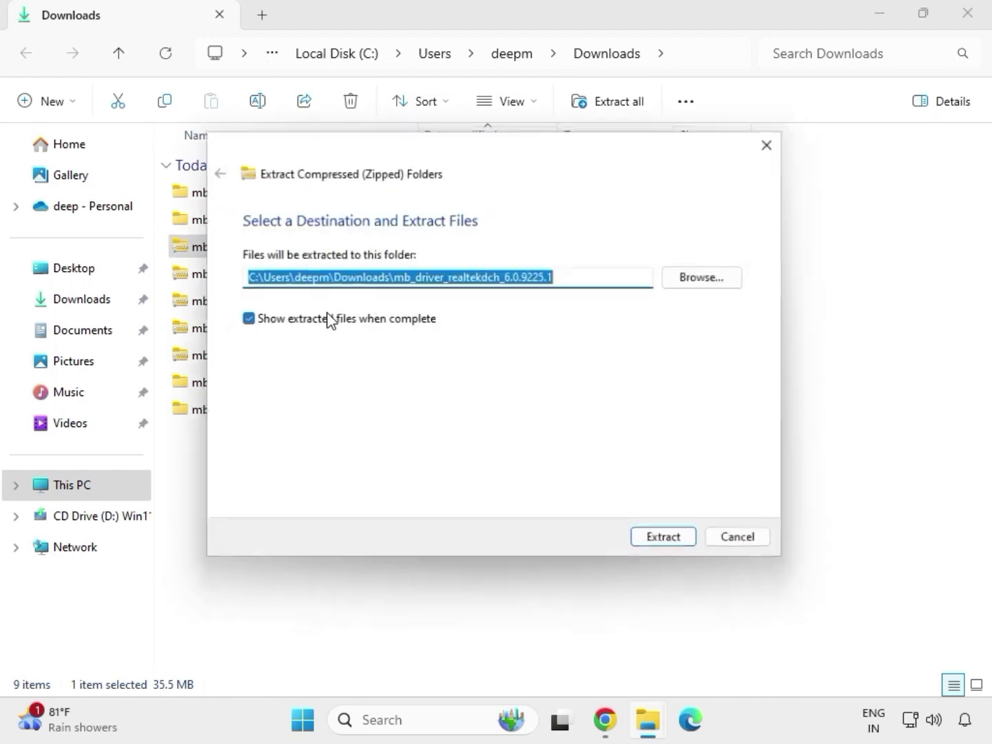
pyautogui.click(649, 544)
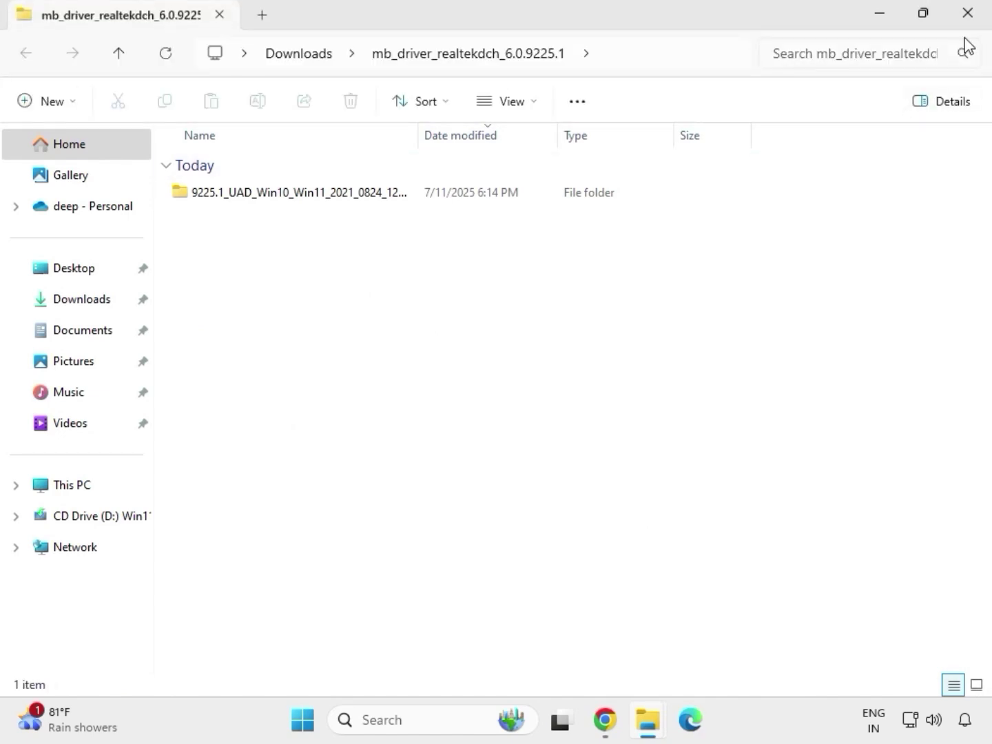
pyautogui.click(968, 13)
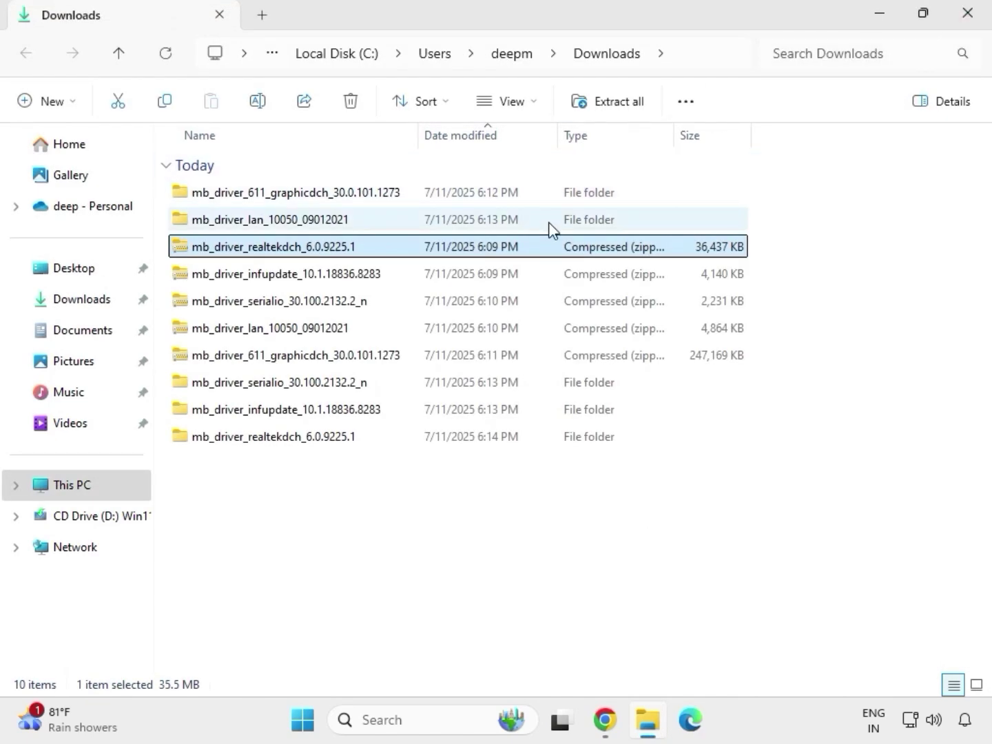
# Step: Refresh the Downloads folder listing so the extracted driver folders are sorted together
pyautogui.click(468, 550)
pyautogui.rightClick(468, 550)
pyautogui.rightClick(441, 509)
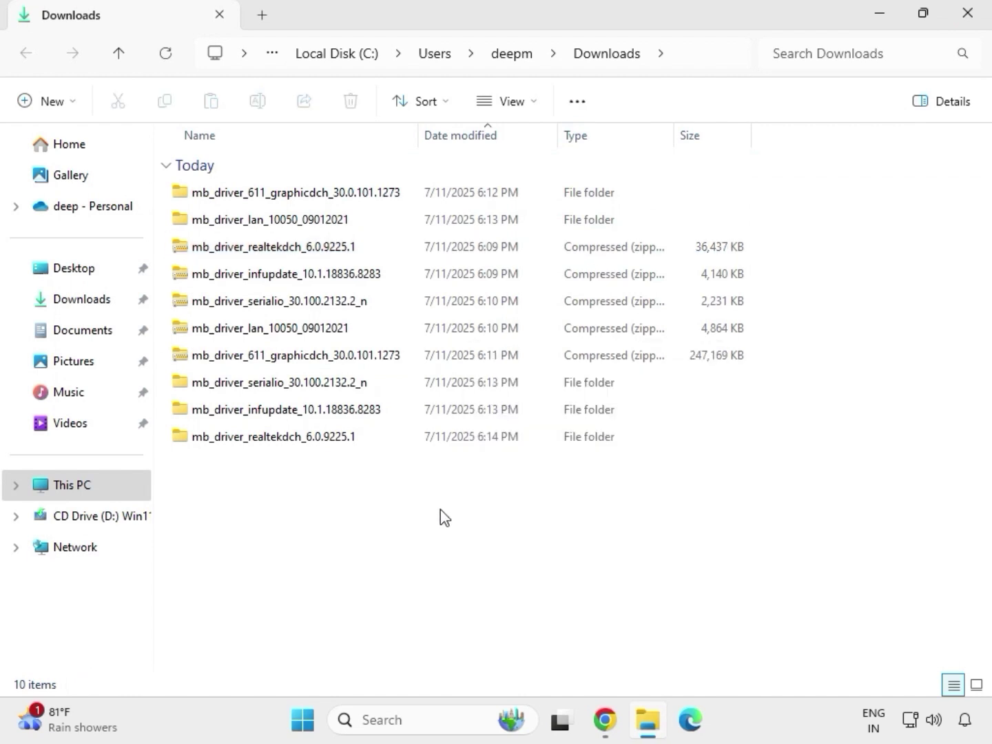
pyautogui.rightClick(416, 514)
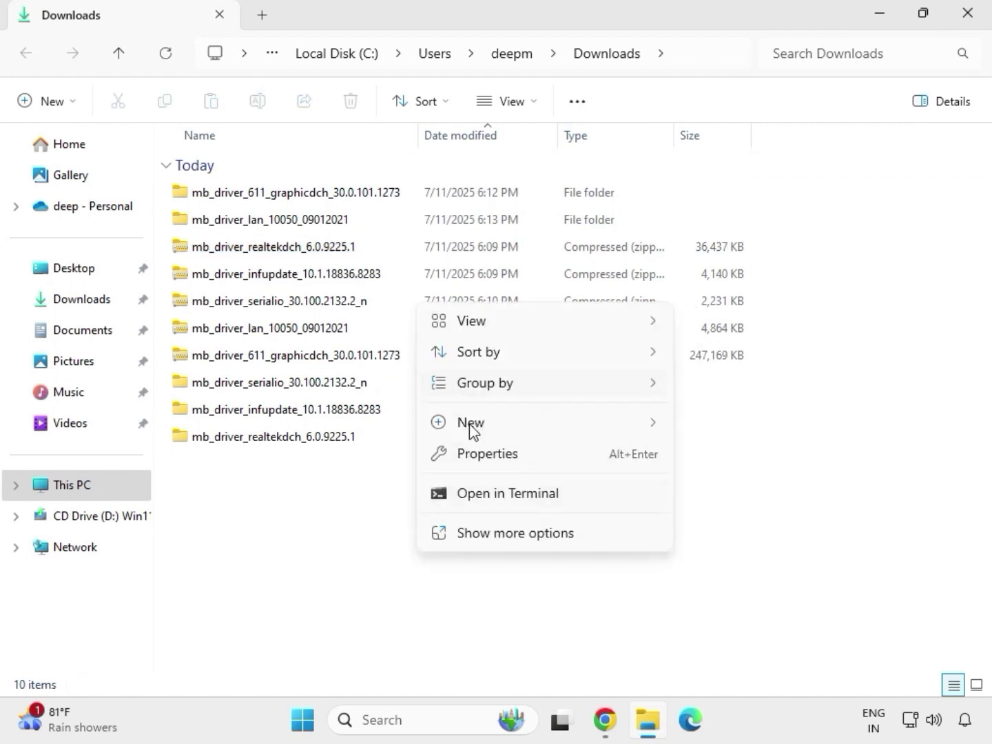
pyautogui.press('Escape')
pyautogui.rightClick(393, 492)
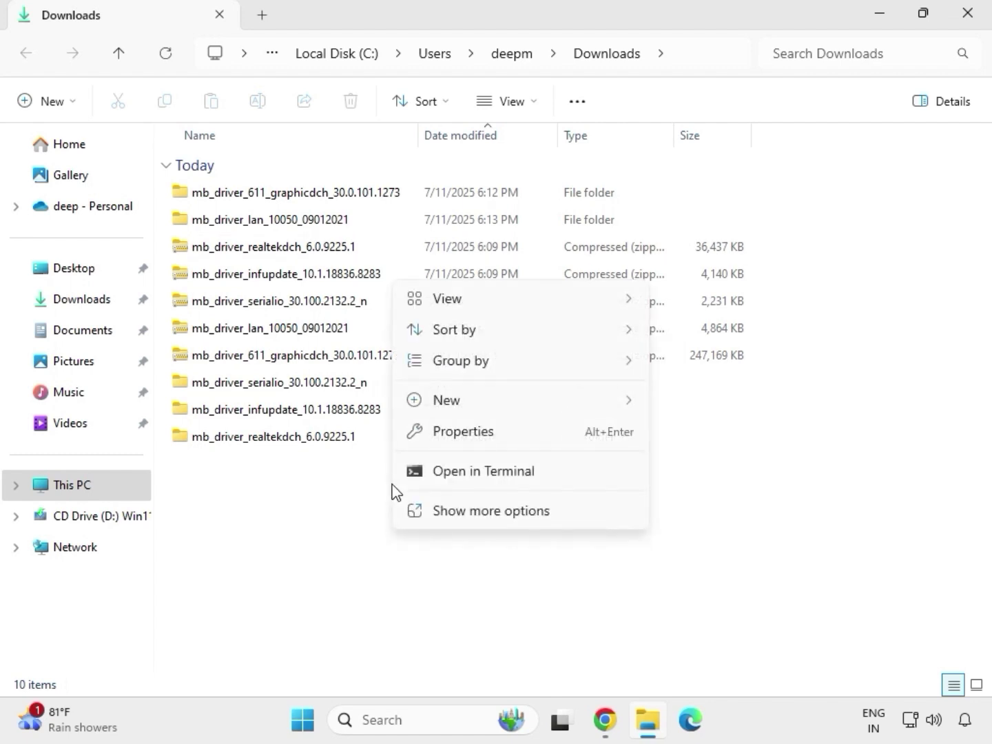
pyautogui.click(450, 509)
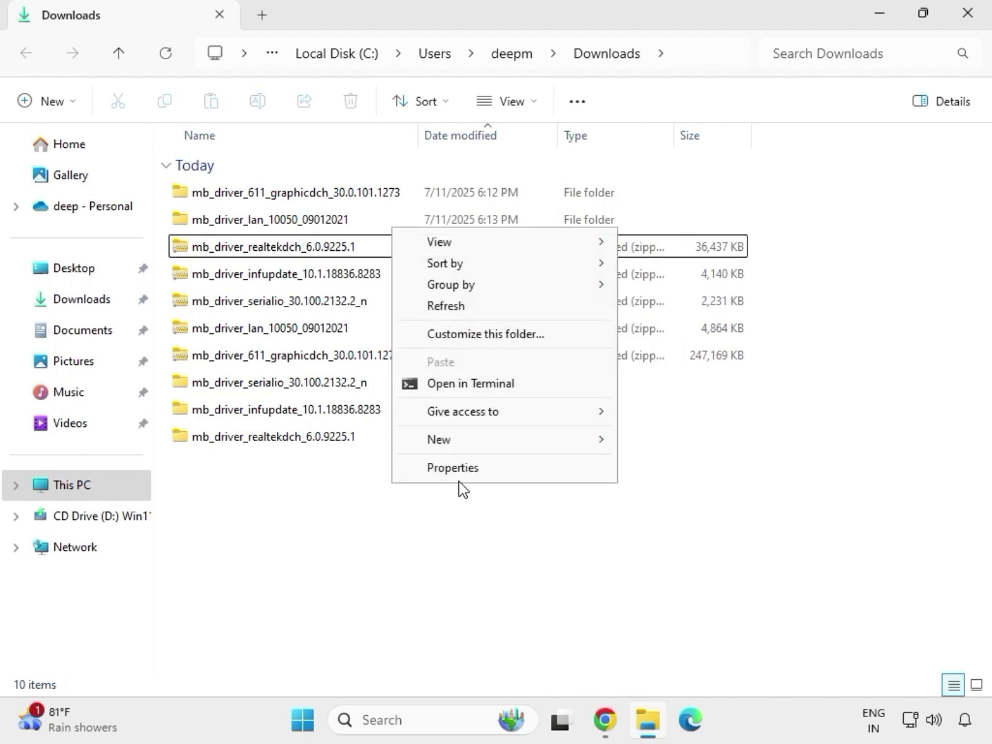
pyautogui.click(455, 307)
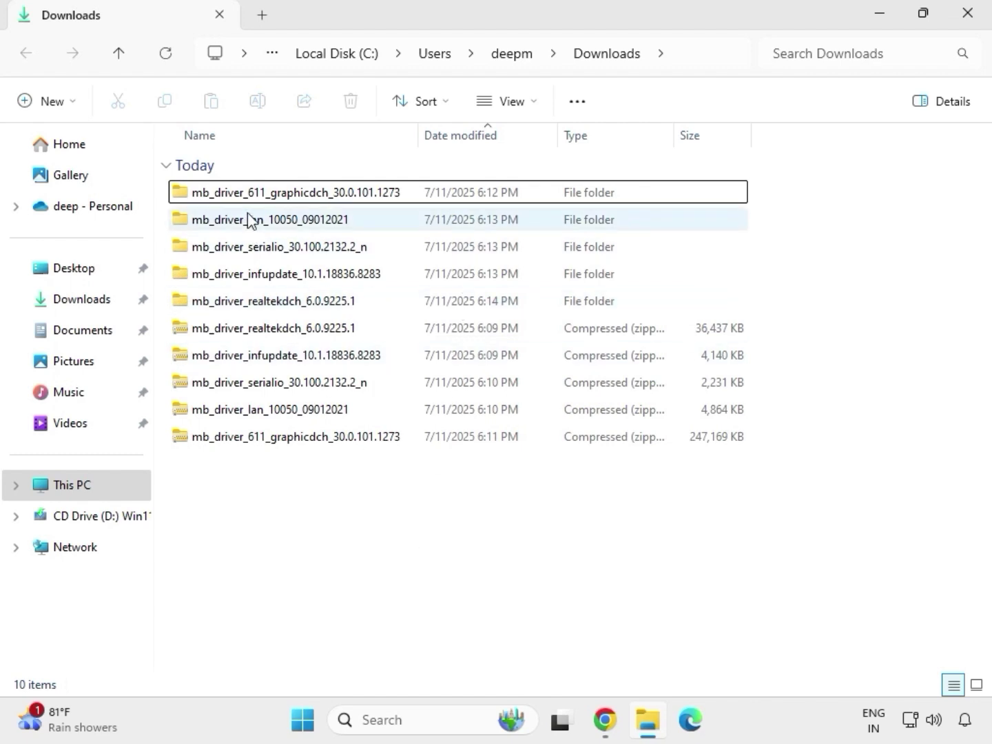
# Step: Open the extracted mb_driver_611_graphicdch_30.0.101.1273 folder, run its application as administrator and allow it to make changes to the device
pyautogui.moveTo(765, 316); pyautogui.dragTo(290, 200)
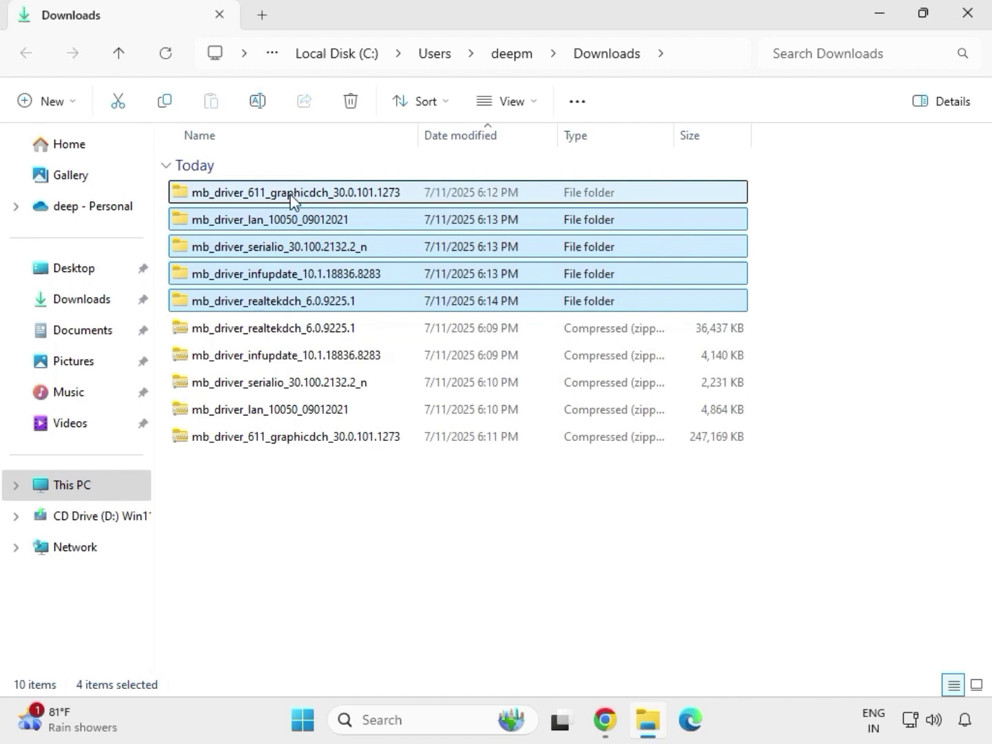
pyautogui.click(333, 204)
pyautogui.doubleClick(316, 196)
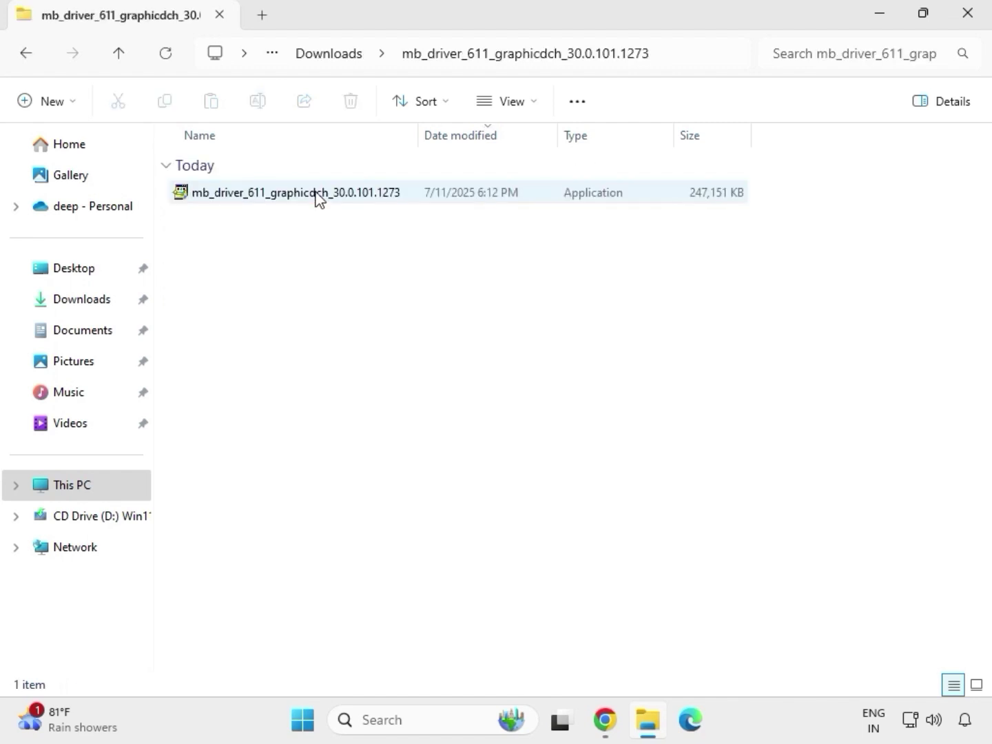
pyautogui.click(277, 201)
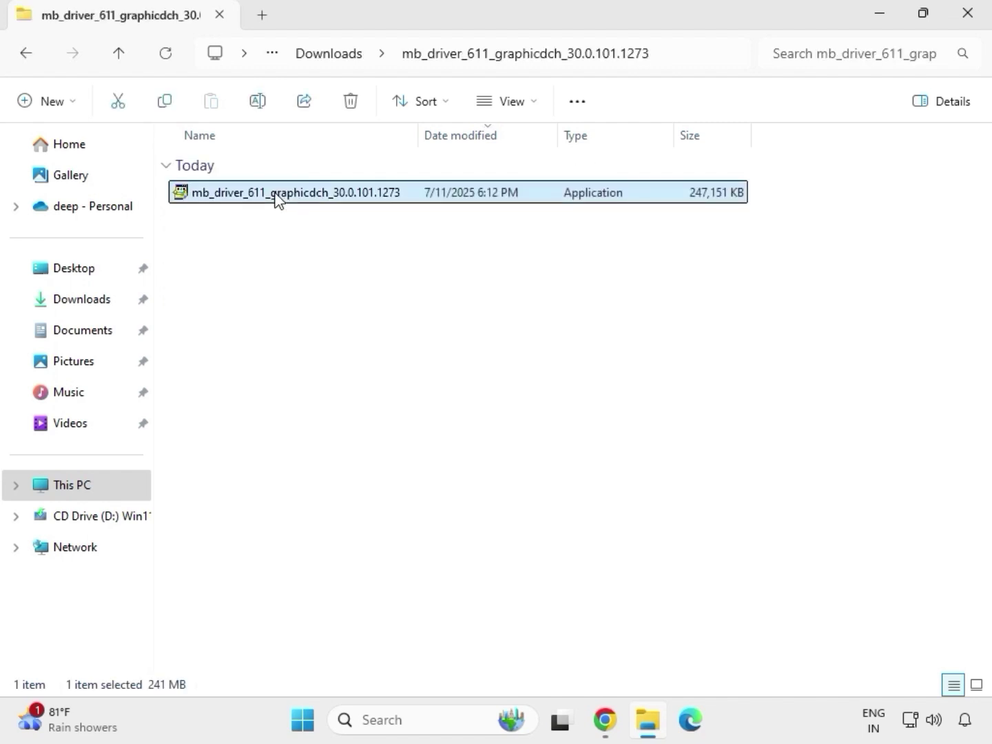
pyautogui.rightClick(296, 230)
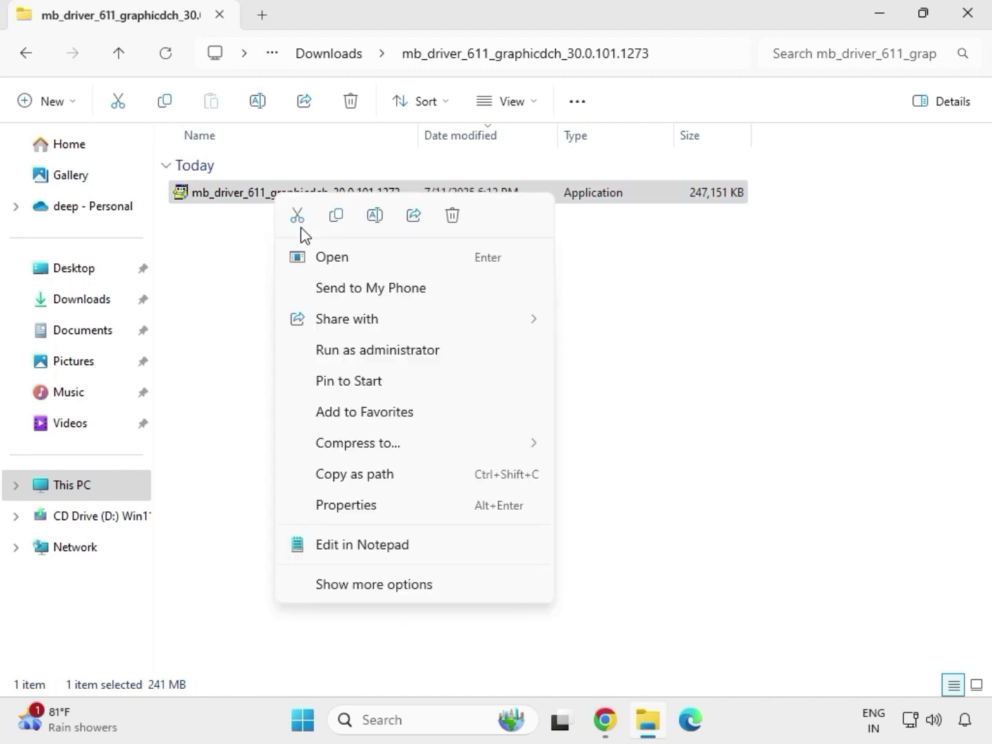
pyautogui.click(366, 353)
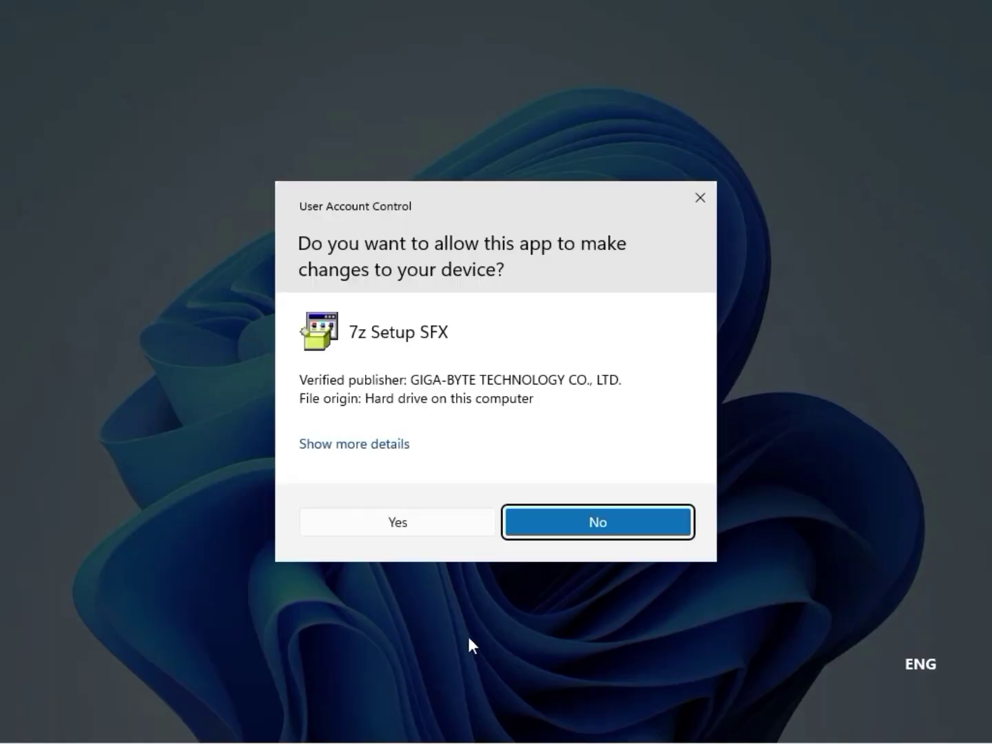
pyautogui.click(414, 522)
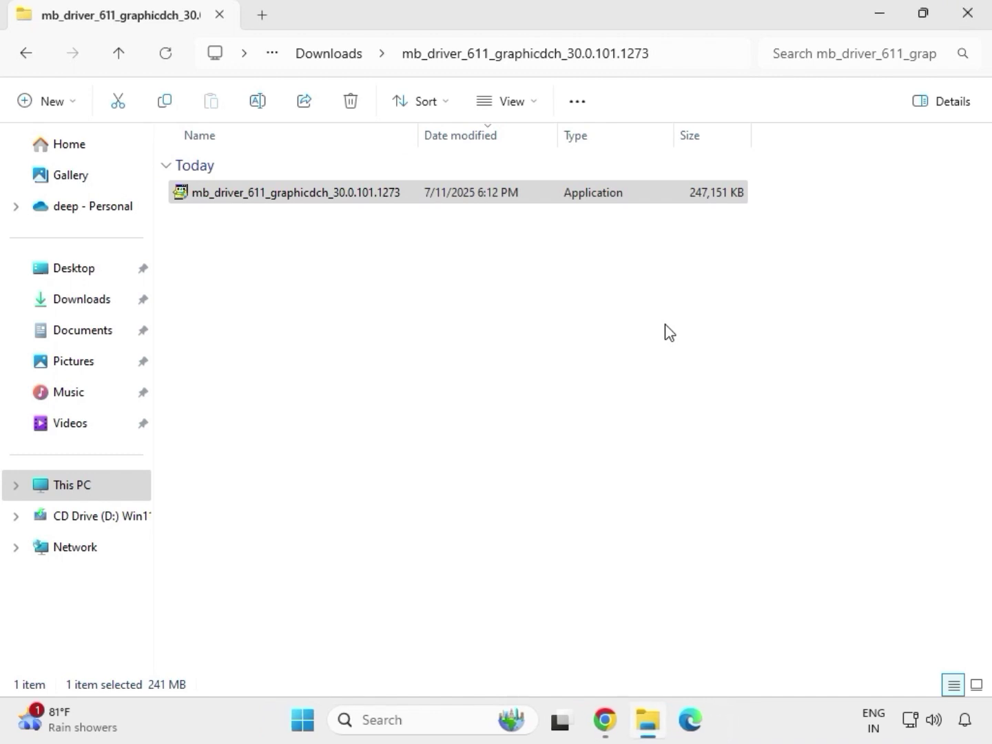
# Step: Close the graphics driver folder window and reopen the Downloads folder in a new File Explorer window
pyautogui.click(978, 24)
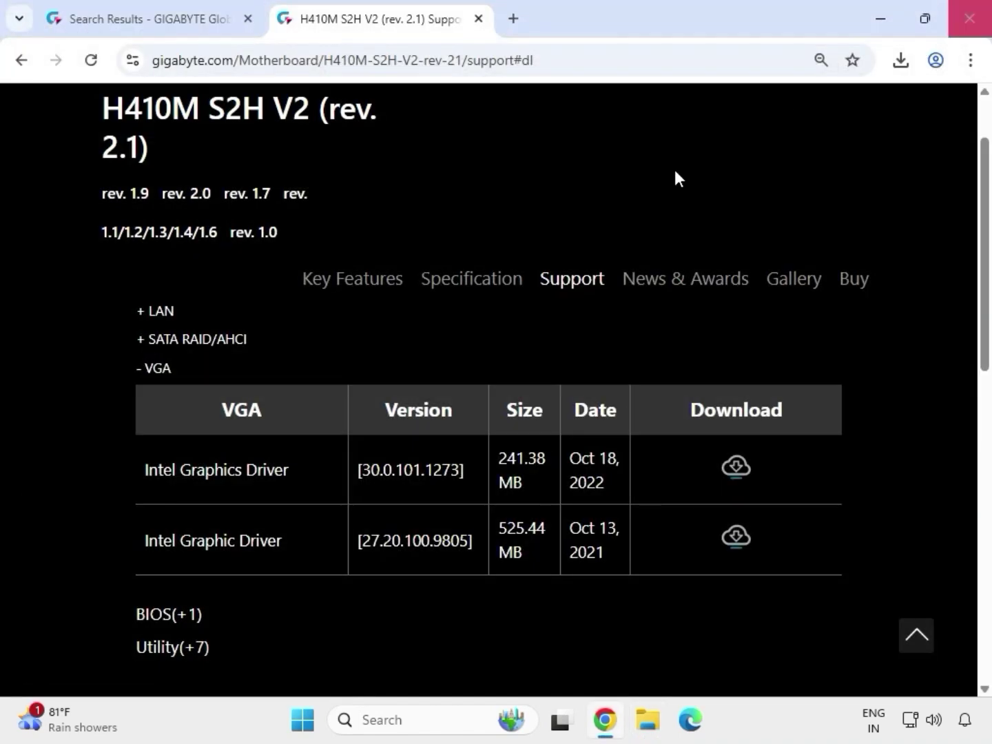
pyautogui.click(652, 728)
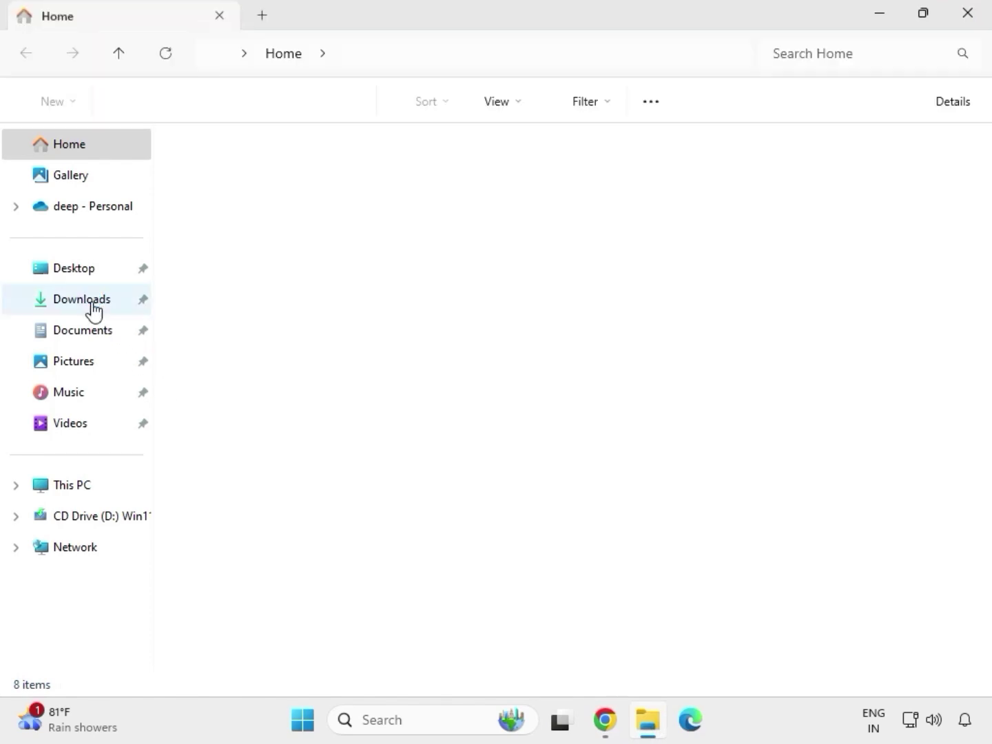
pyautogui.click(93, 310)
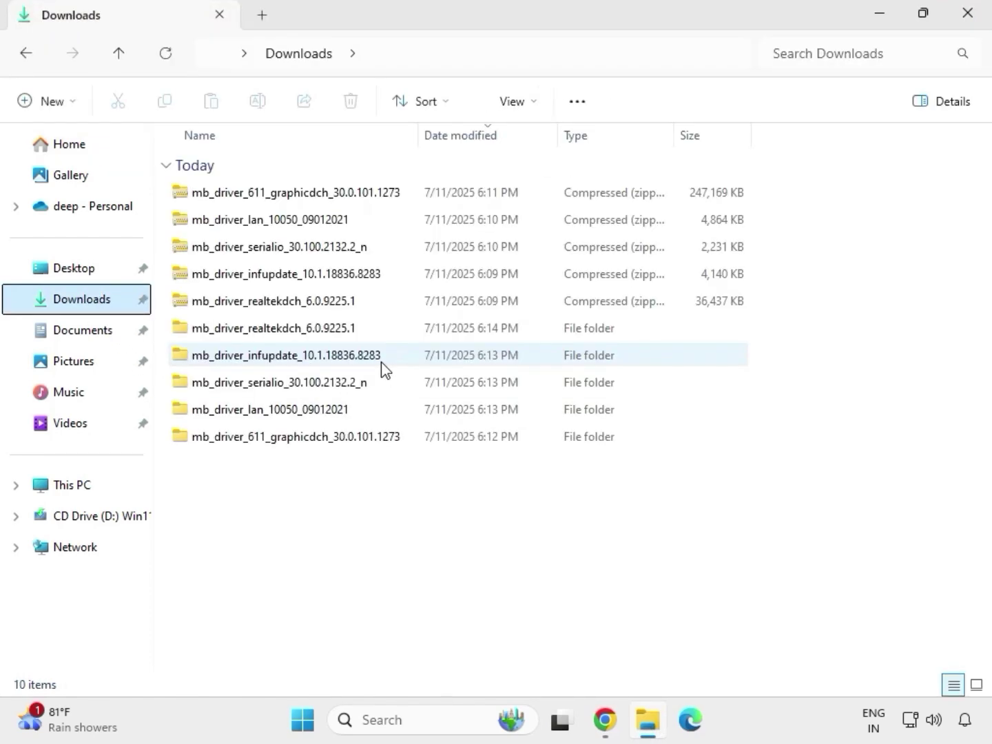
# Step: Open the extracted mb_driver_lan_10050_09012021 folder, run the Install_Win10_10050_09012021 application inside its subfolder and allow it to make changes to the device
pyautogui.click(282, 335)
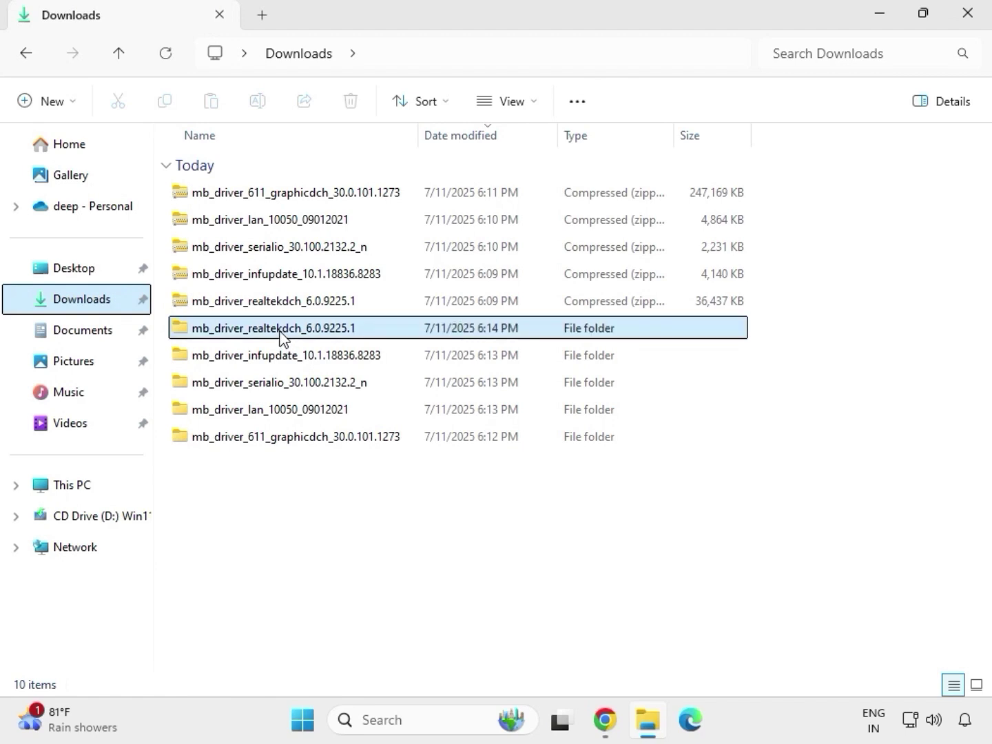
pyautogui.click(321, 440)
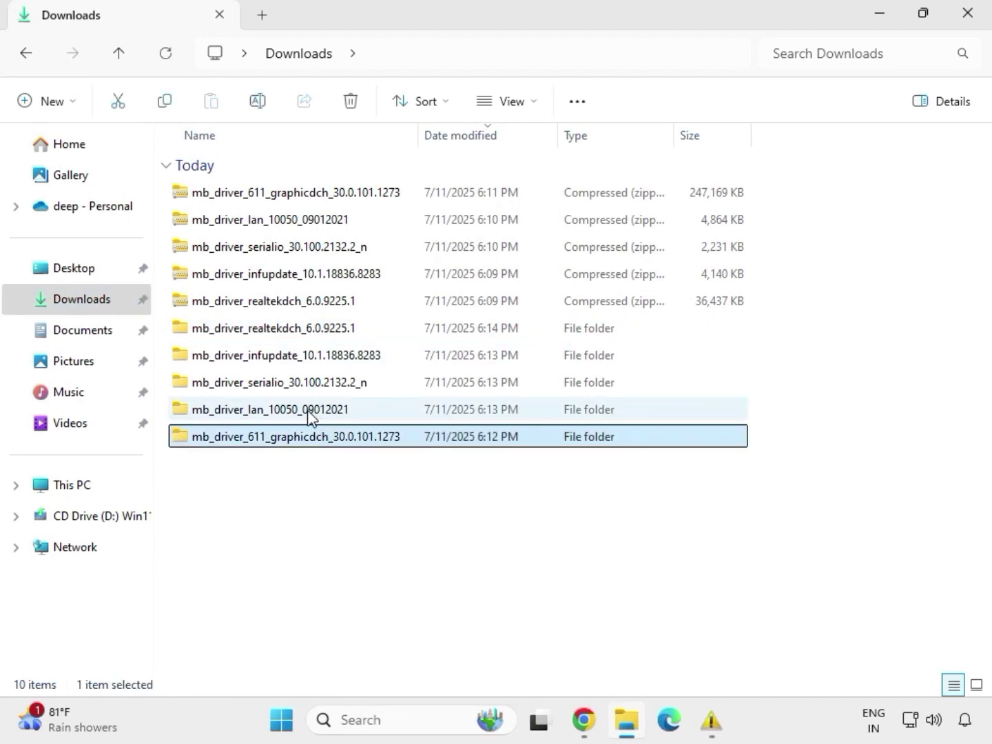
pyautogui.click(307, 410)
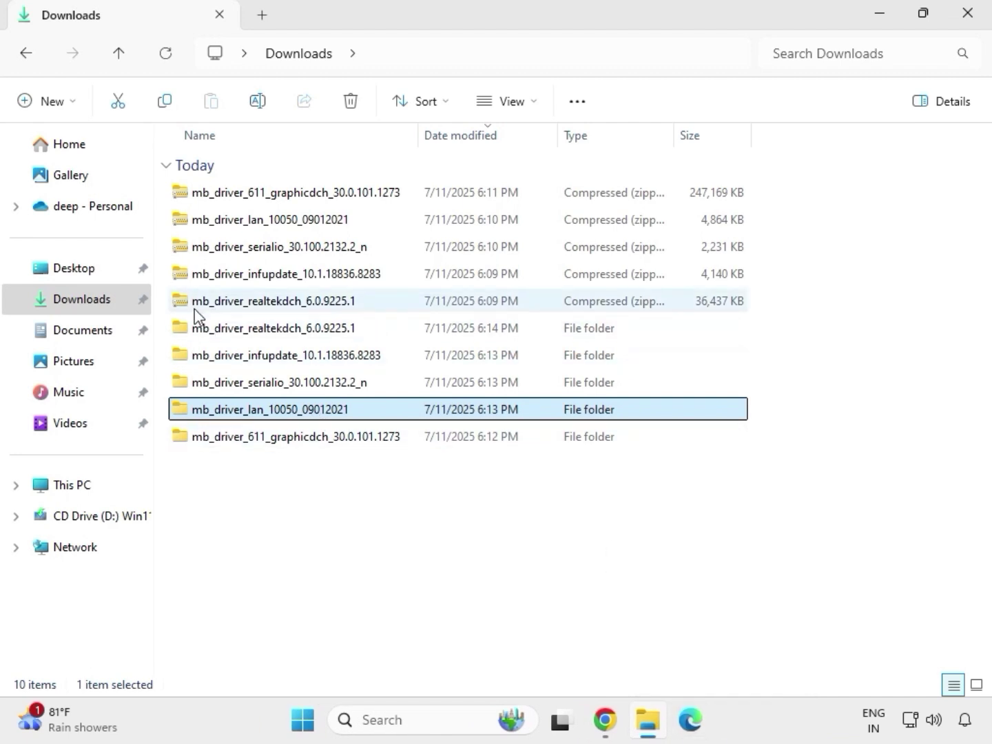
pyautogui.doubleClick(311, 413)
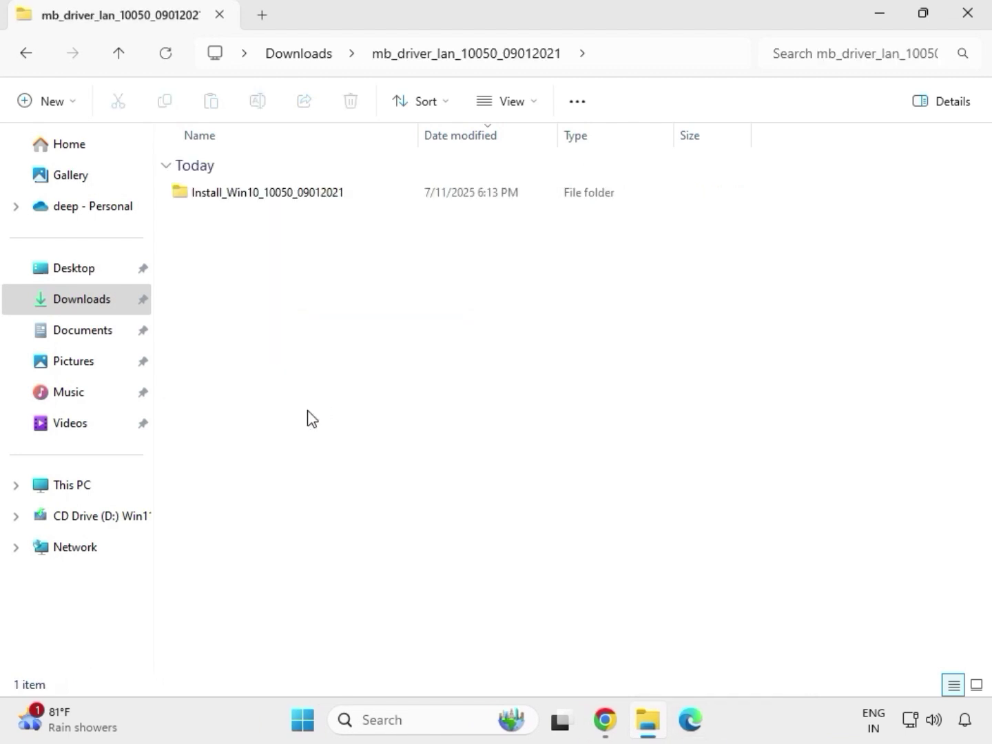
pyautogui.doubleClick(248, 196)
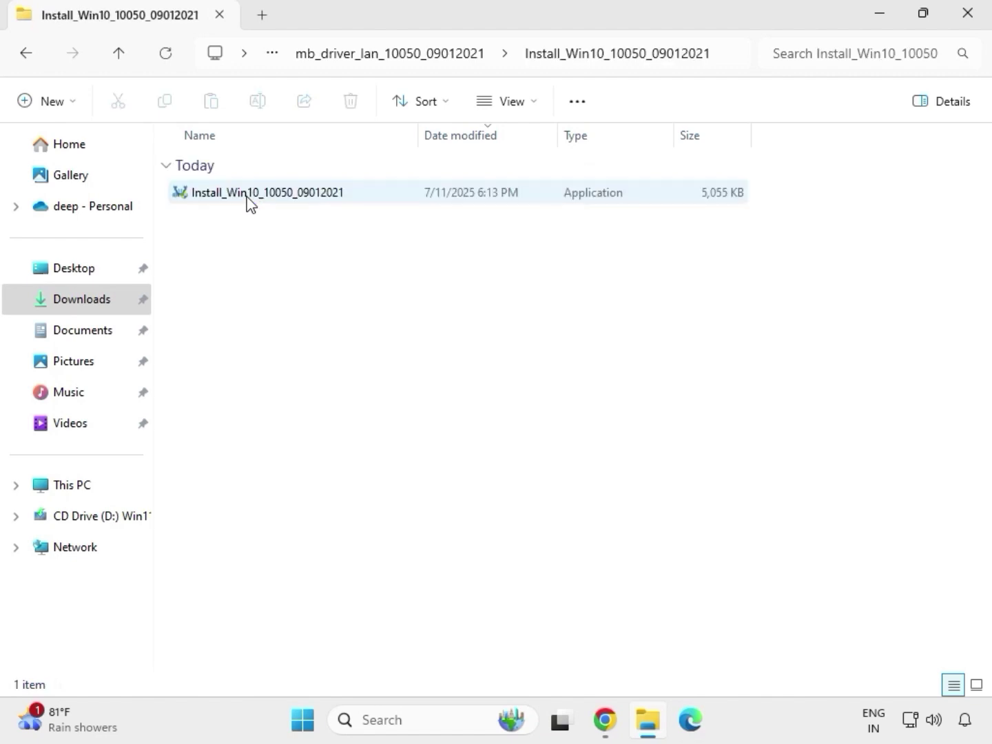
pyautogui.doubleClick(248, 198)
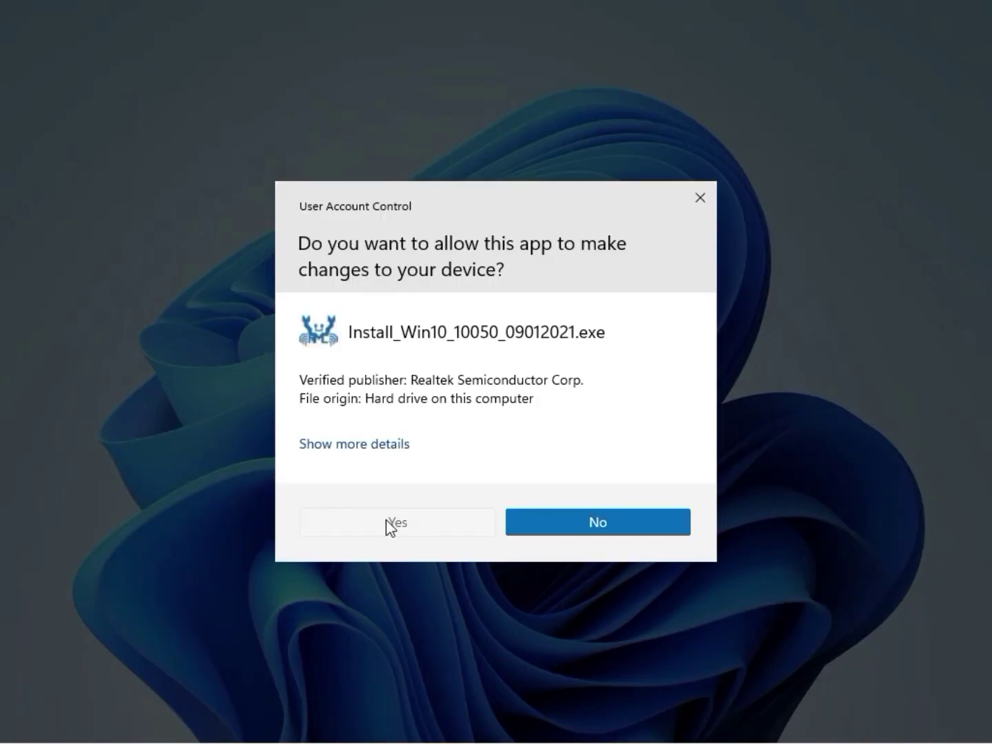
pyautogui.click(387, 524)
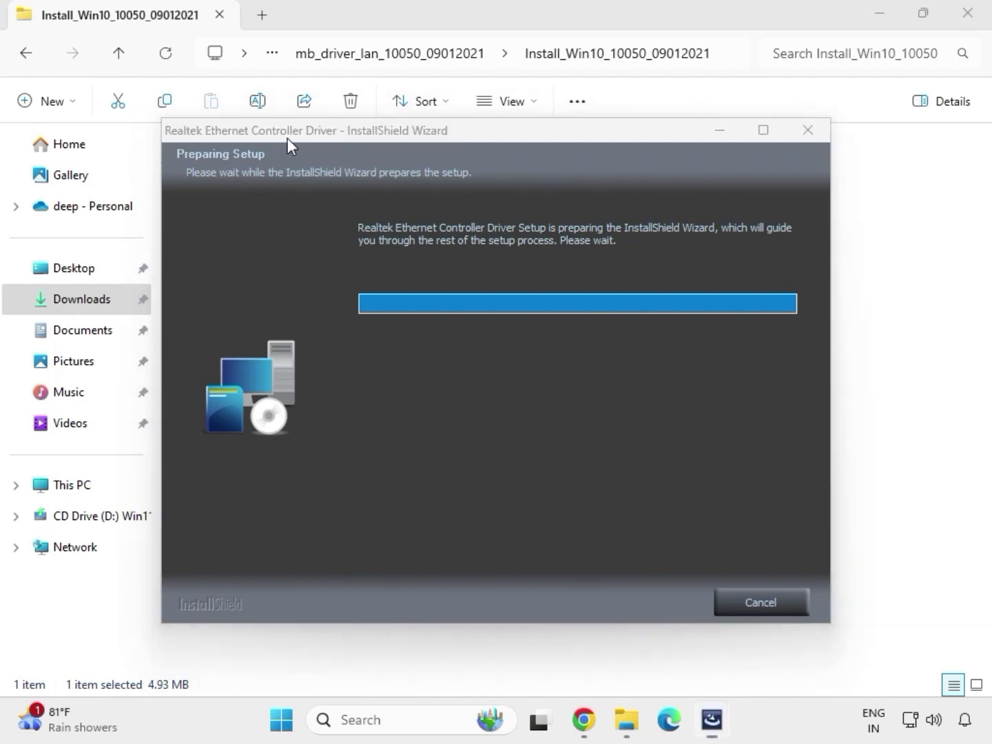
# Step: Go through the Realtek Ethernet Controller Driver setup wizard to its finish and return to the Downloads folder
pyautogui.click(634, 604)
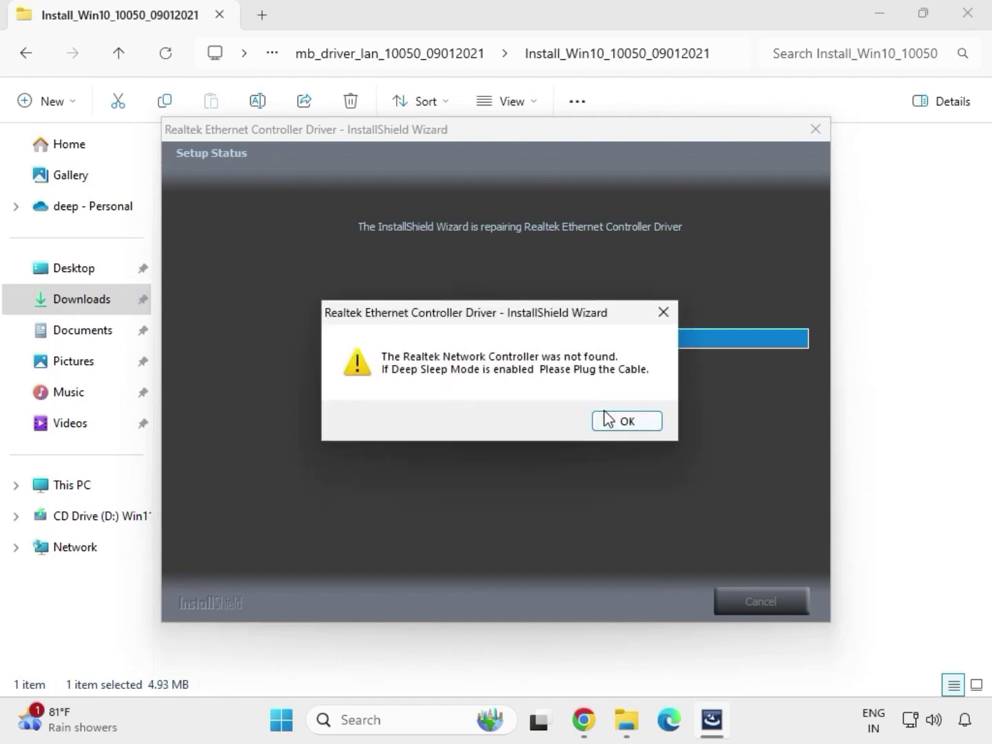
pyautogui.click(607, 418)
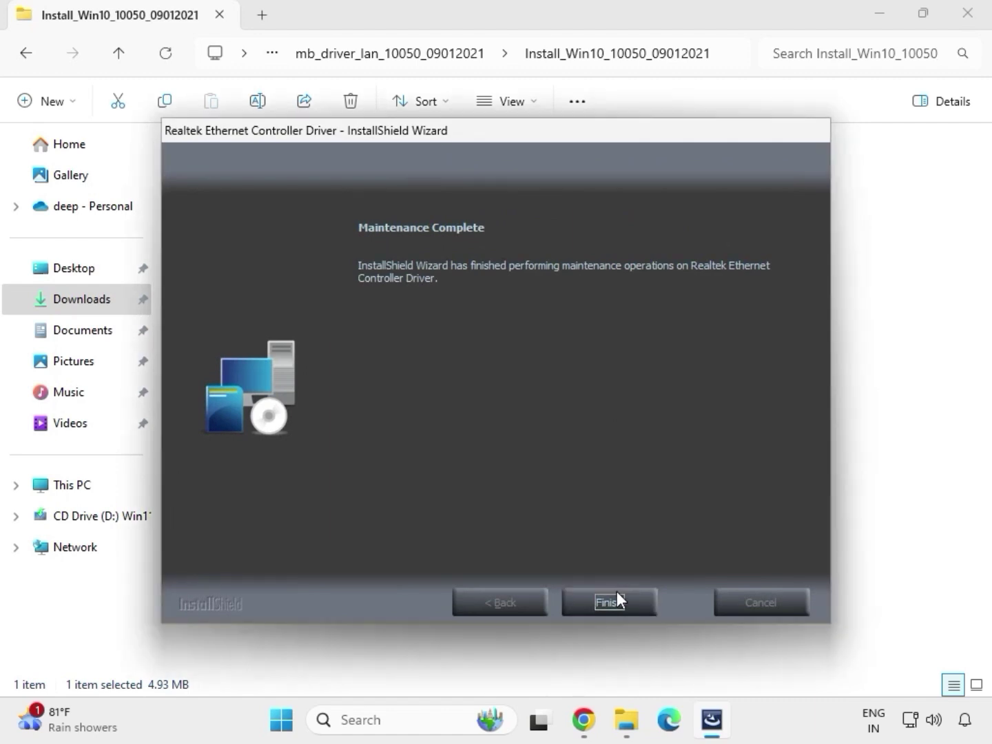
pyautogui.click(617, 596)
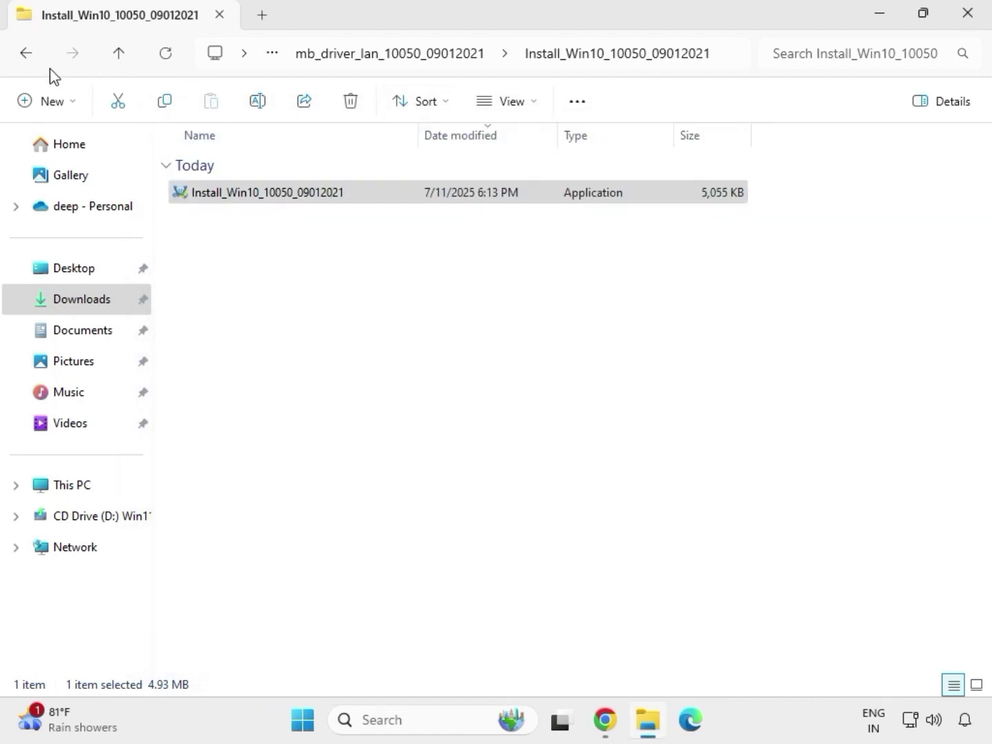
pyautogui.click(29, 55)
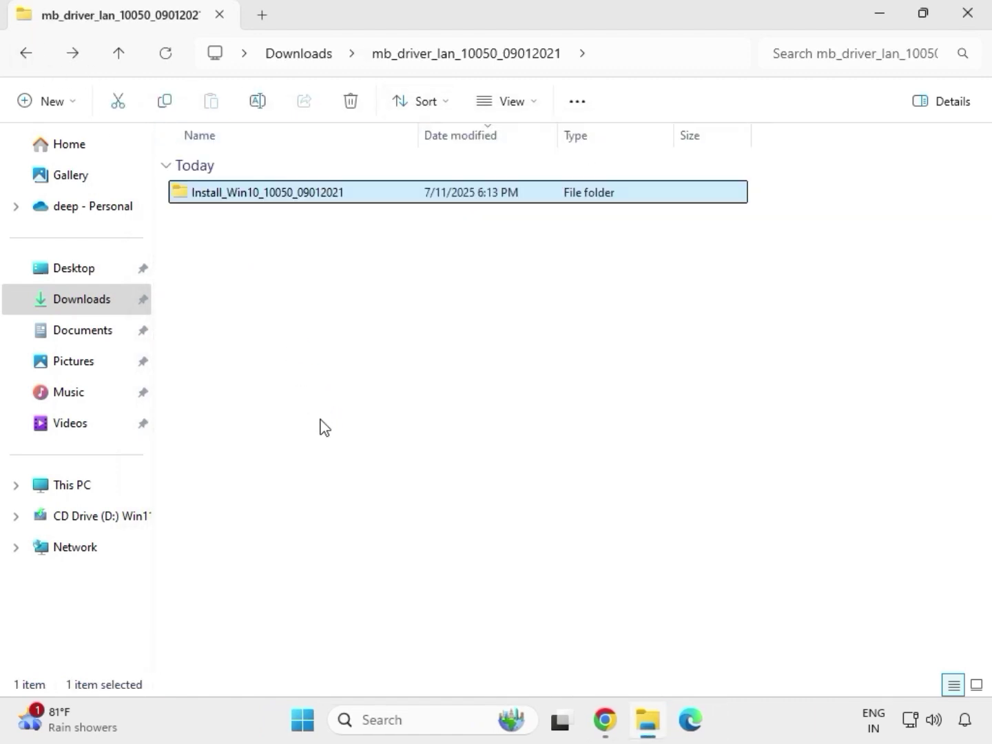
pyautogui.click(26, 53)
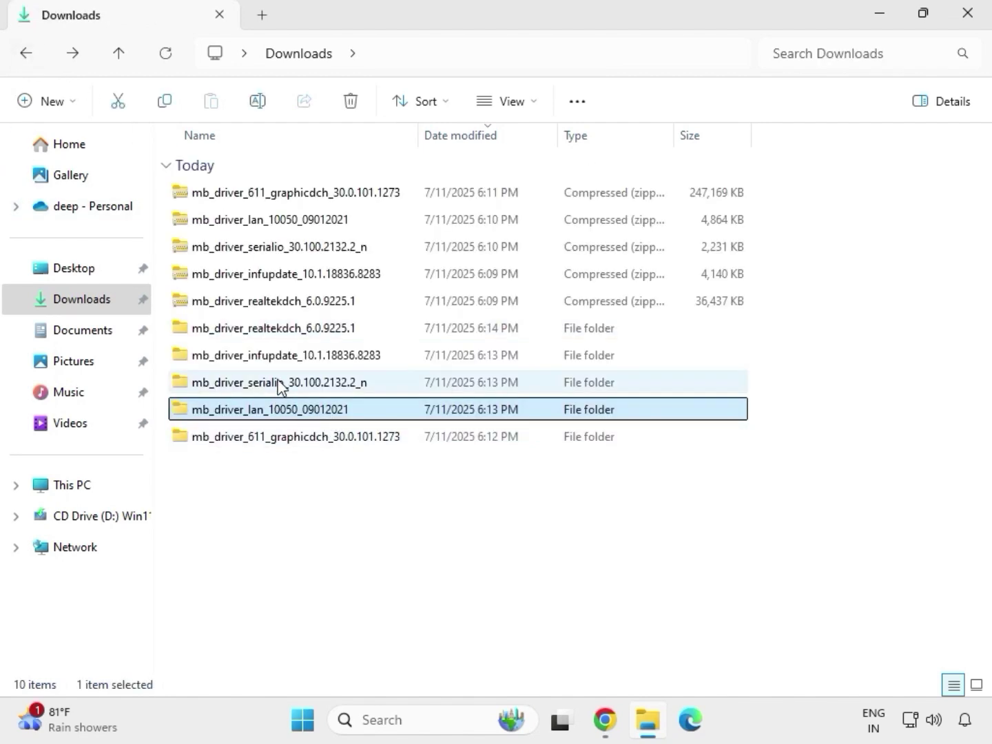
# Step: Open the extracted mb_driver_serialio_30.100.2132.2_n folder, run SetupSerialIO from its subfolder as administrator and allow it to make changes to the device
pyautogui.doubleClick(279, 387)
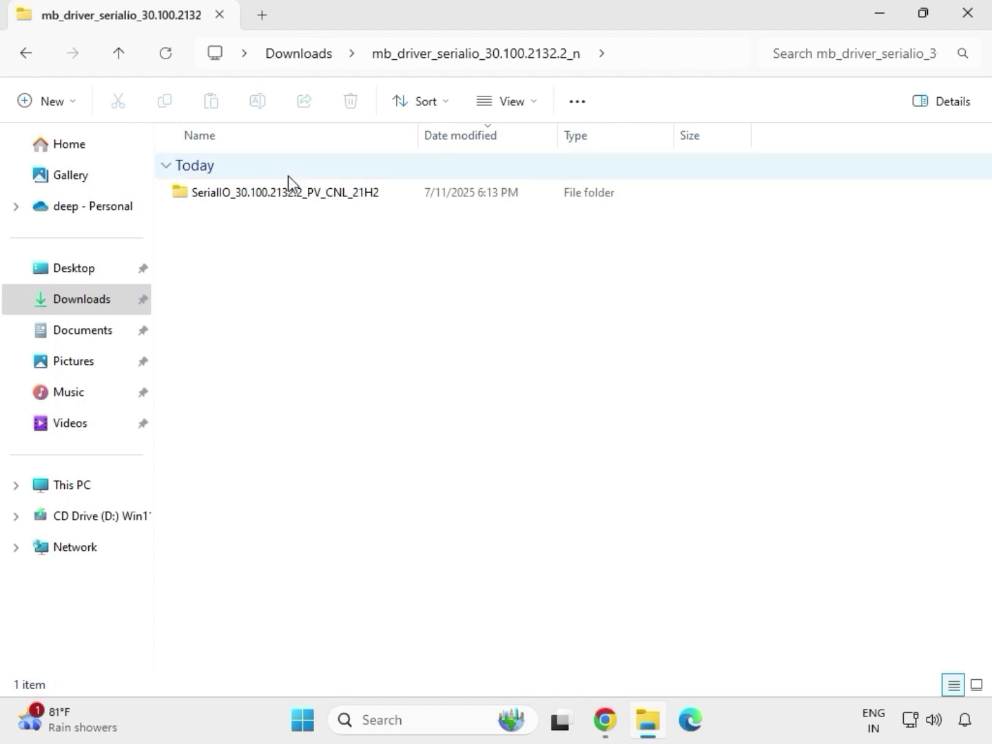
pyautogui.doubleClick(296, 194)
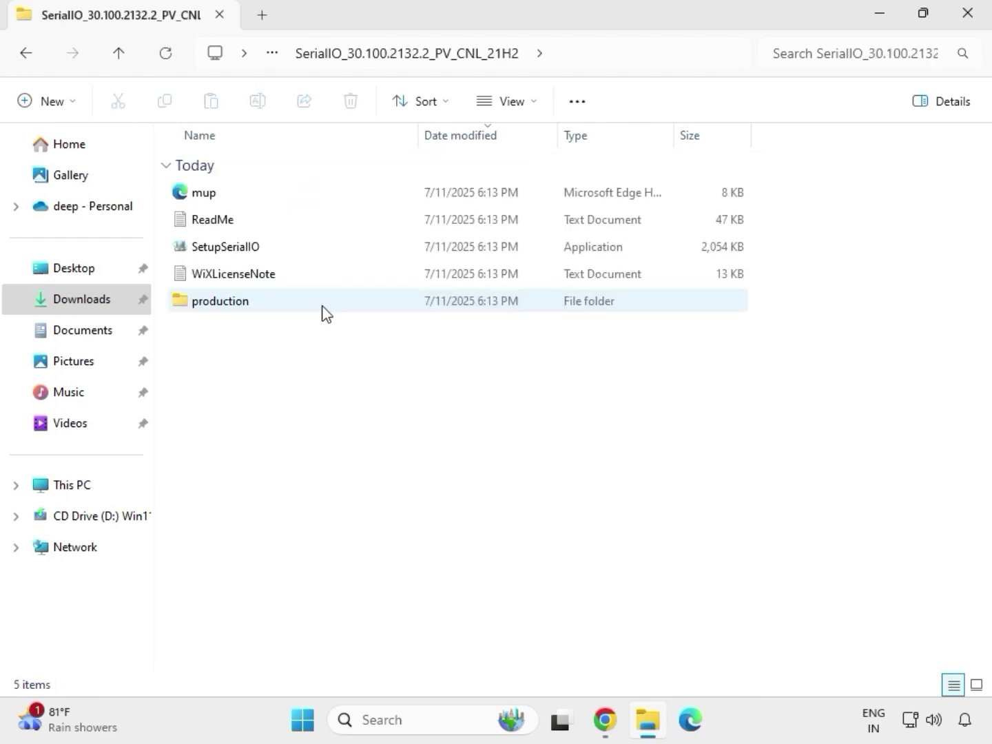
pyautogui.click(250, 256)
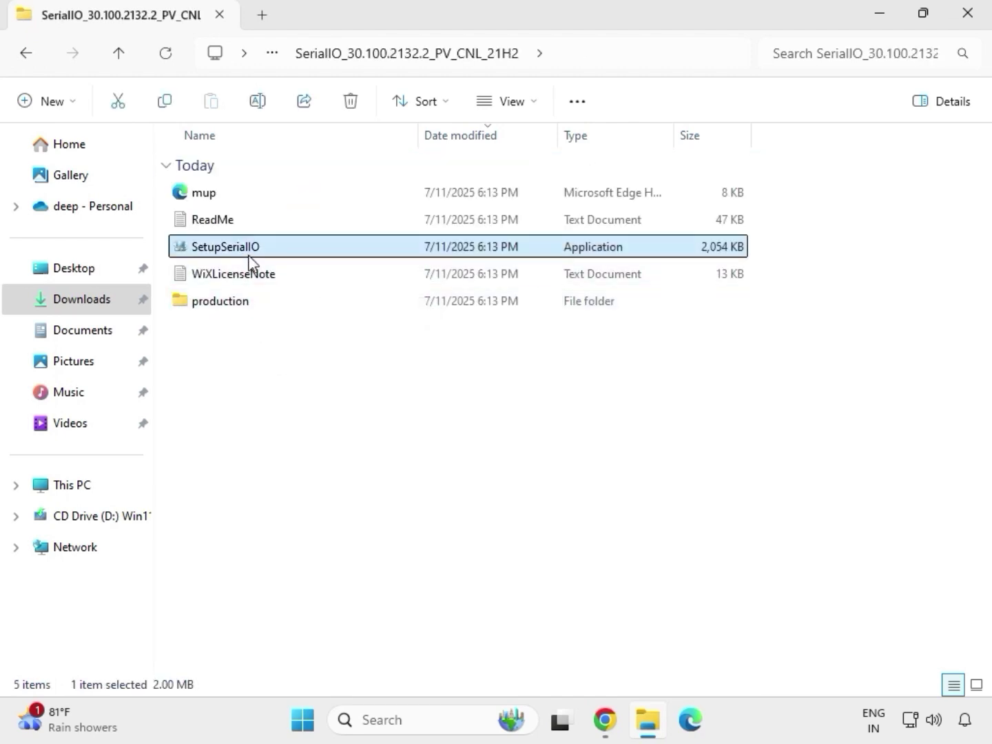
pyautogui.rightClick(250, 255)
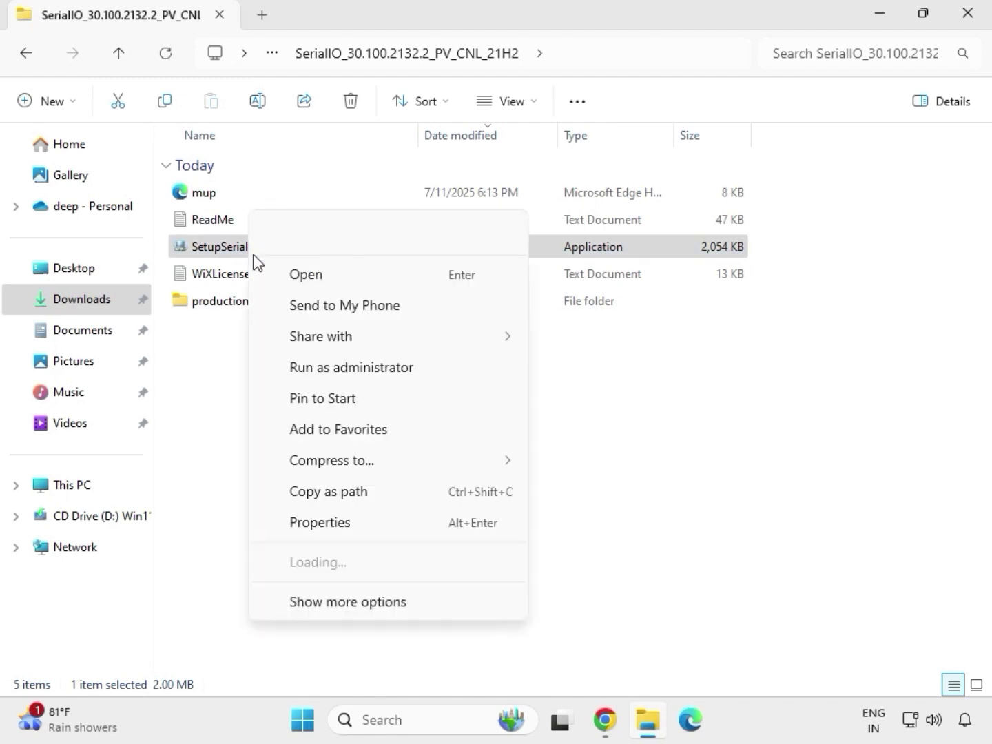
pyautogui.click(343, 367)
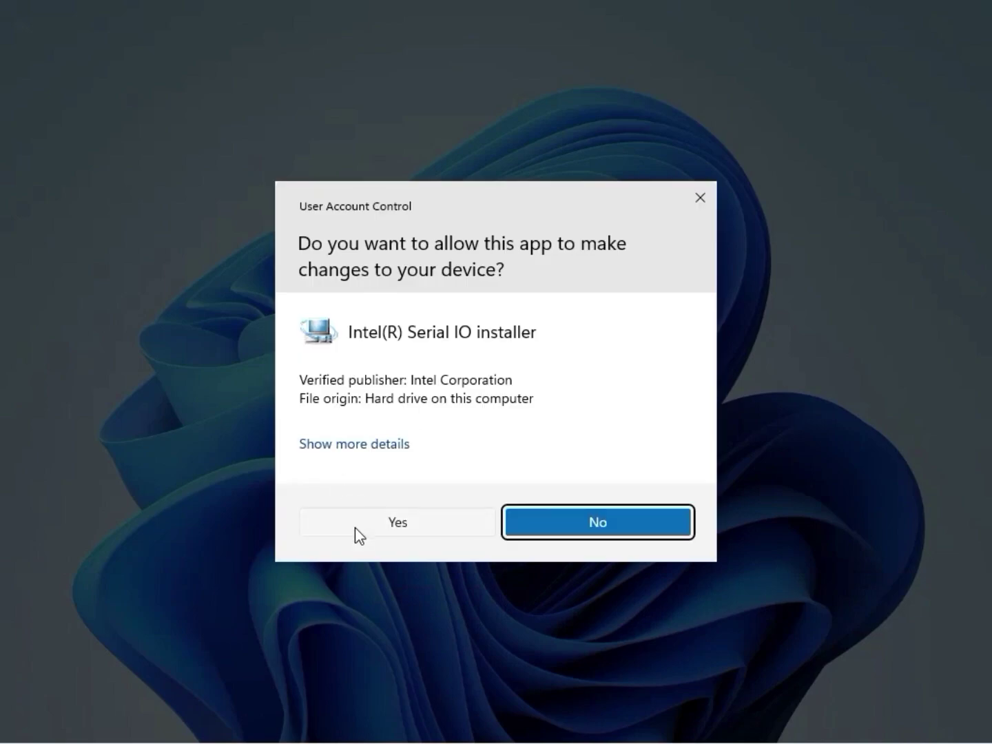
pyautogui.click(390, 522)
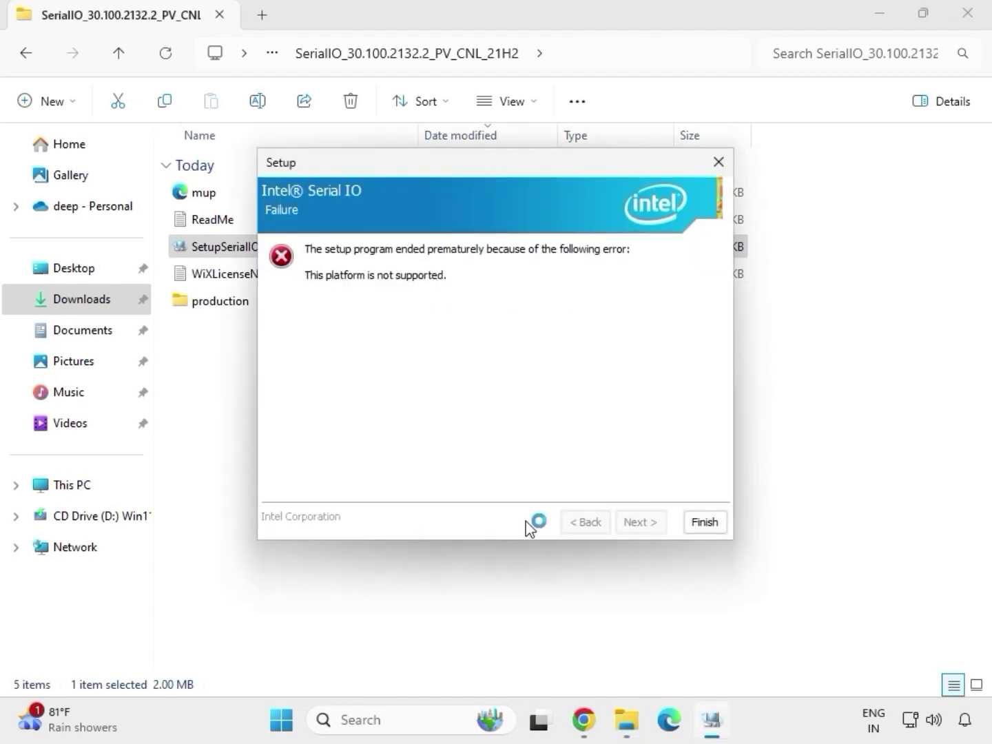
# Step: Close the Intel Serial IO setup and go back to the Downloads folder
pyautogui.click(695, 525)
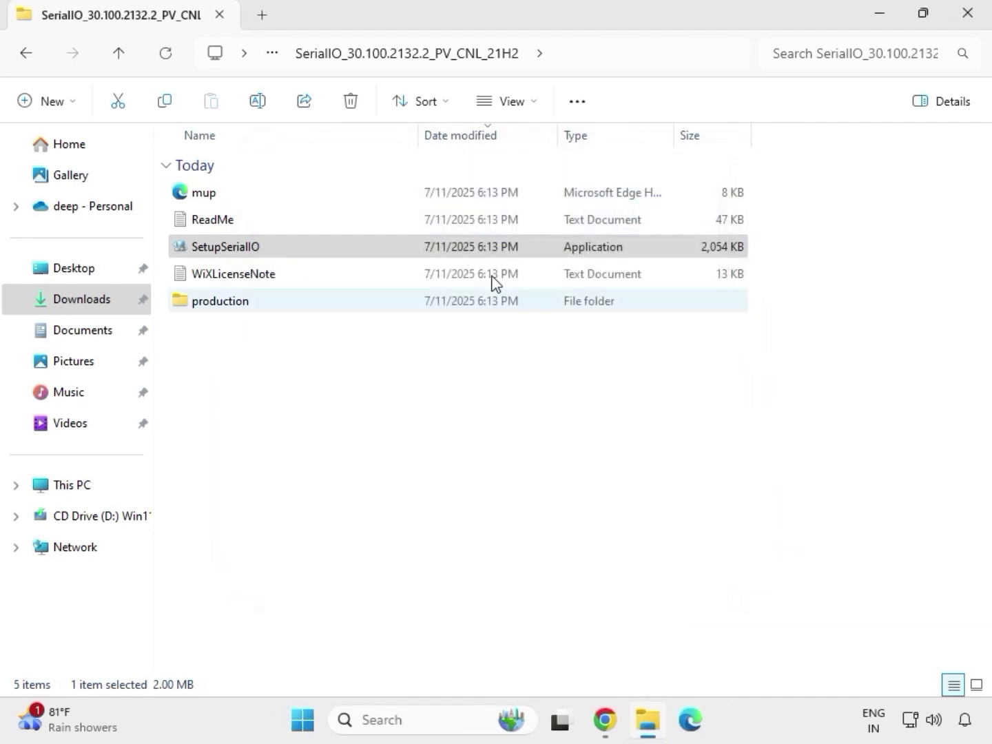
pyautogui.click(28, 55)
pyautogui.click(28, 55)
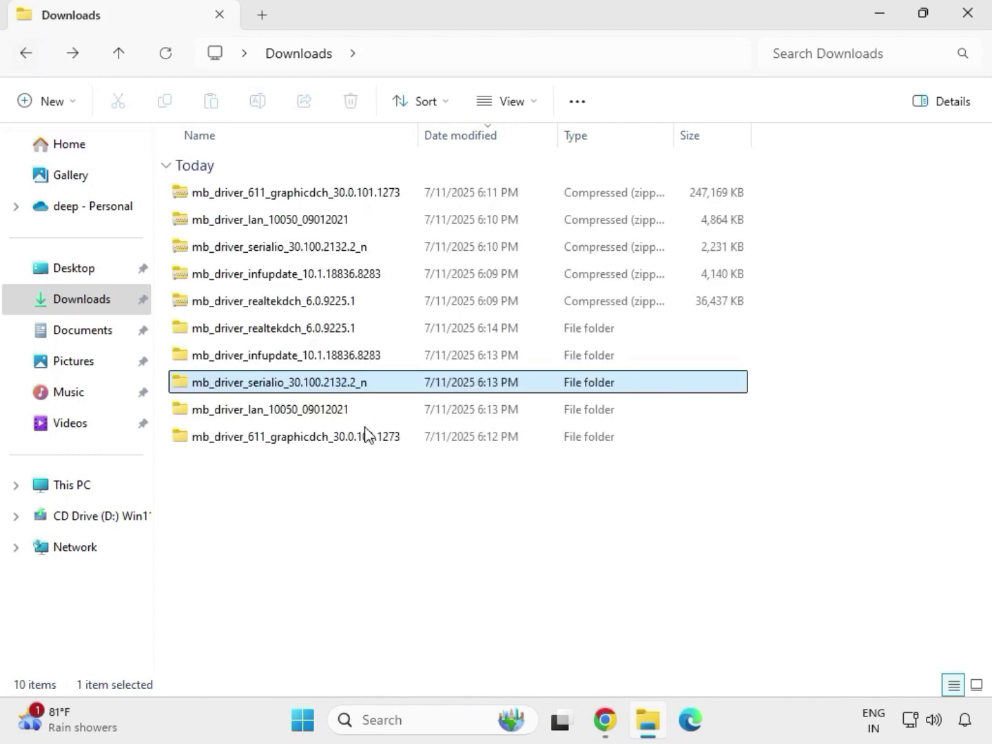
# Step: Open the extracted mb_driver_infupdate_10.1.18836.8283 folder, run SetupChipset from its subfolder as administrator and allow it to make changes to the device
pyautogui.click(259, 357)
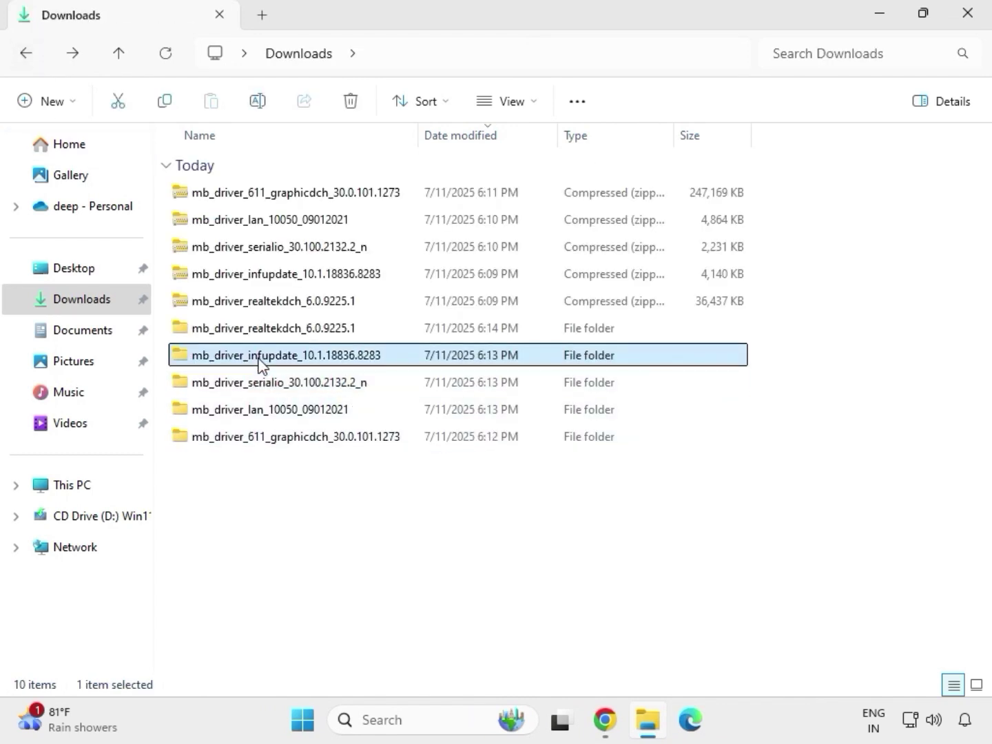
pyautogui.doubleClick(259, 358)
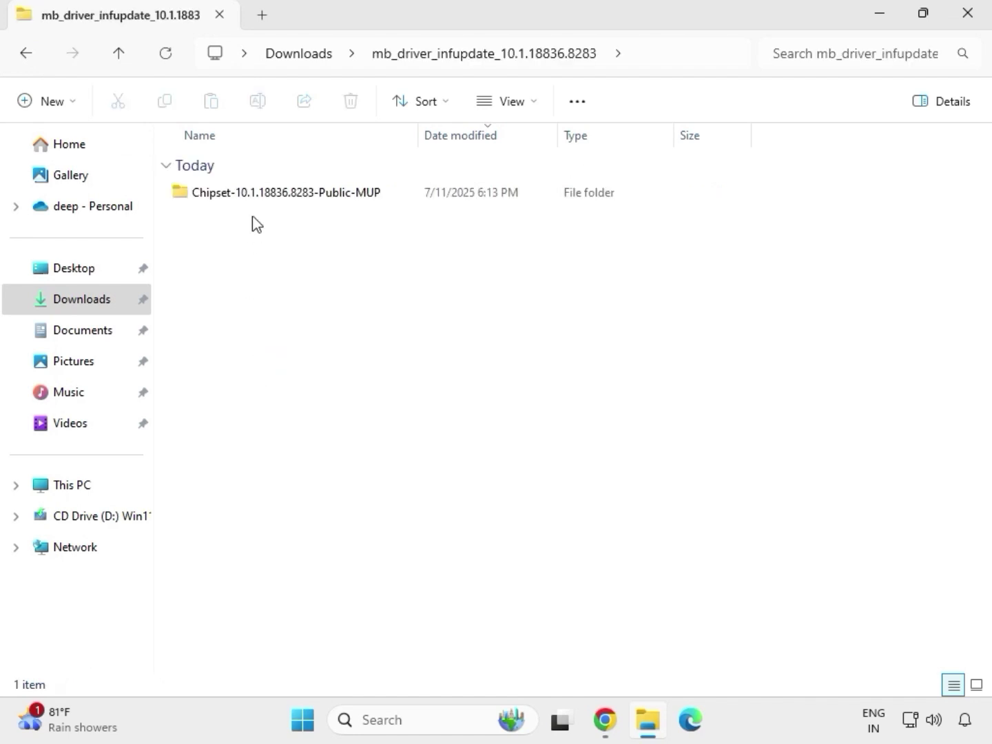
pyautogui.doubleClick(261, 195)
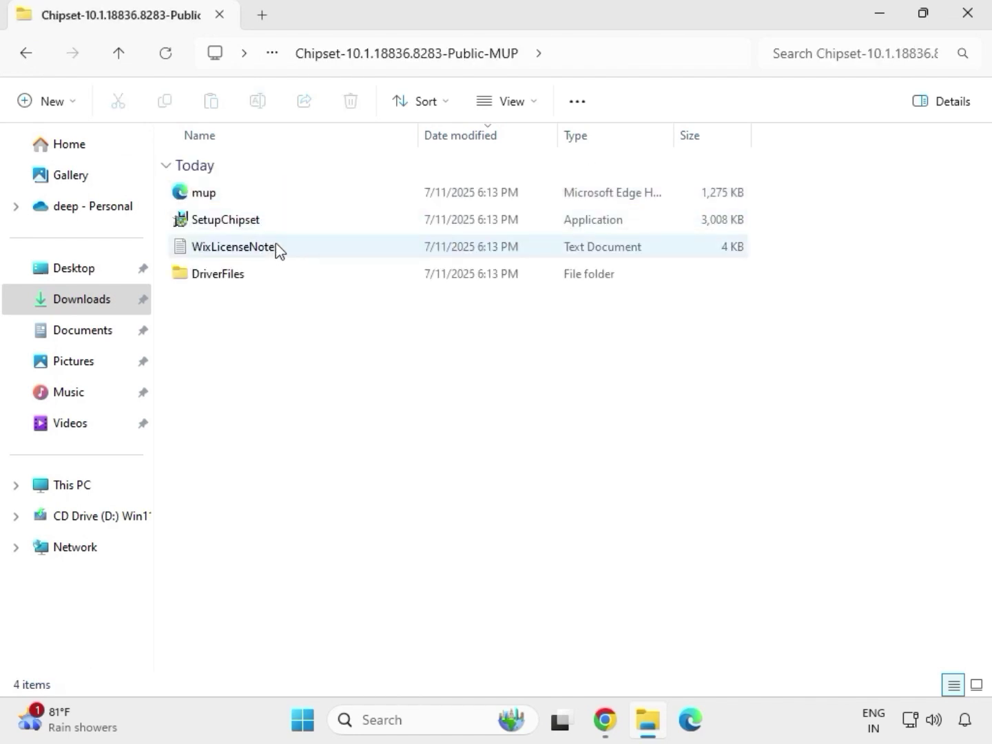
pyautogui.click(281, 224)
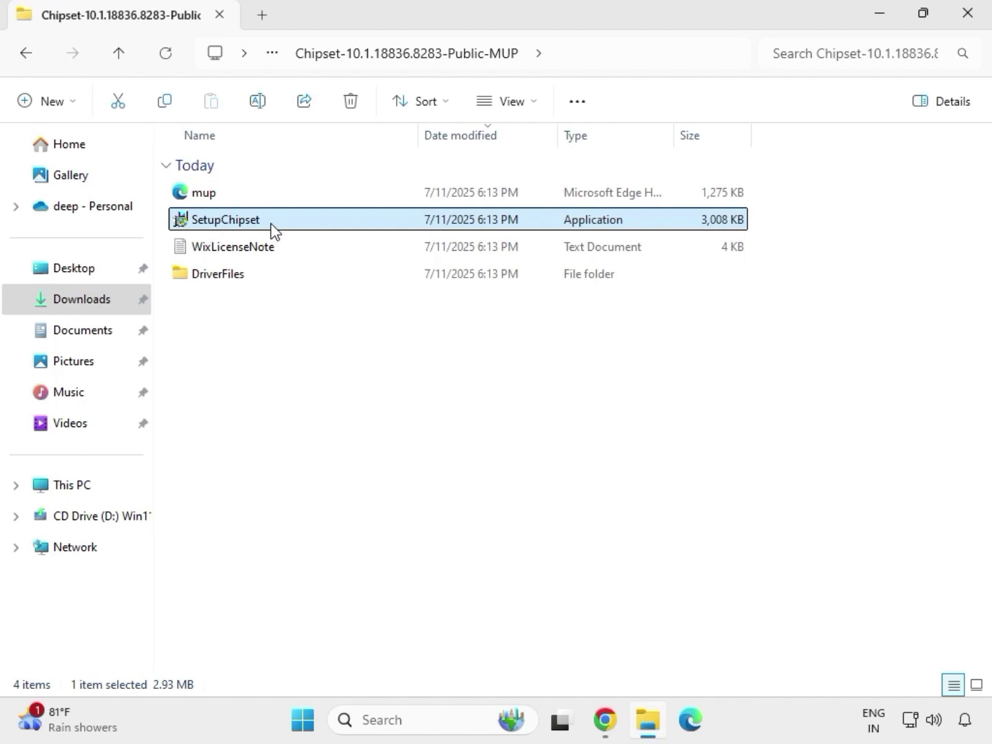
pyautogui.rightClick(280, 236)
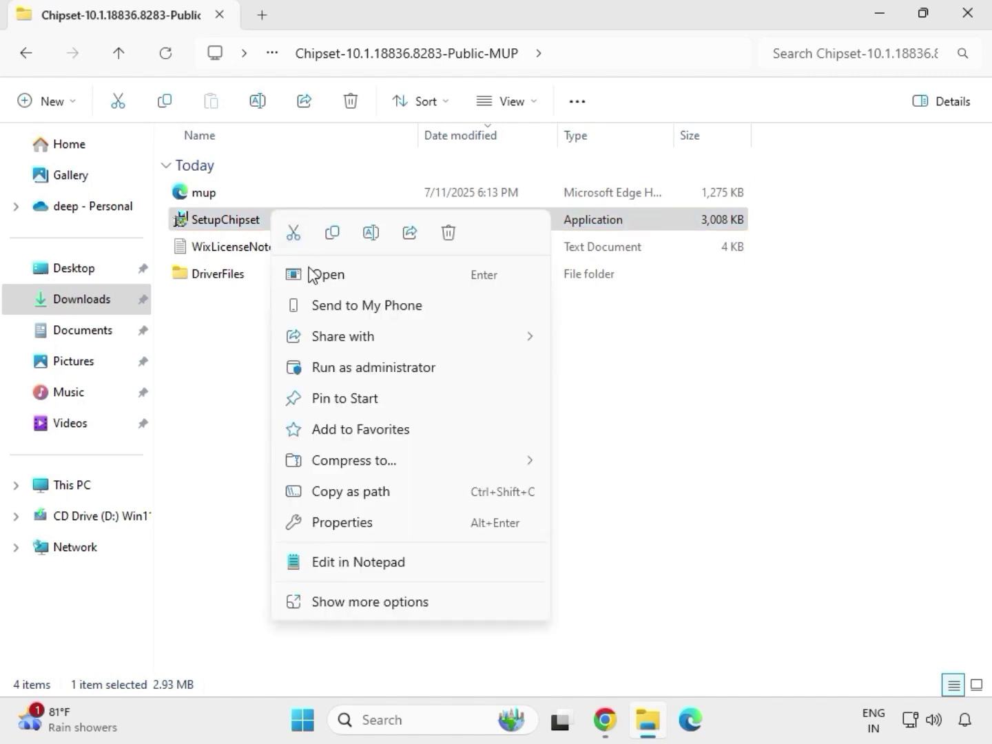
pyautogui.click(351, 366)
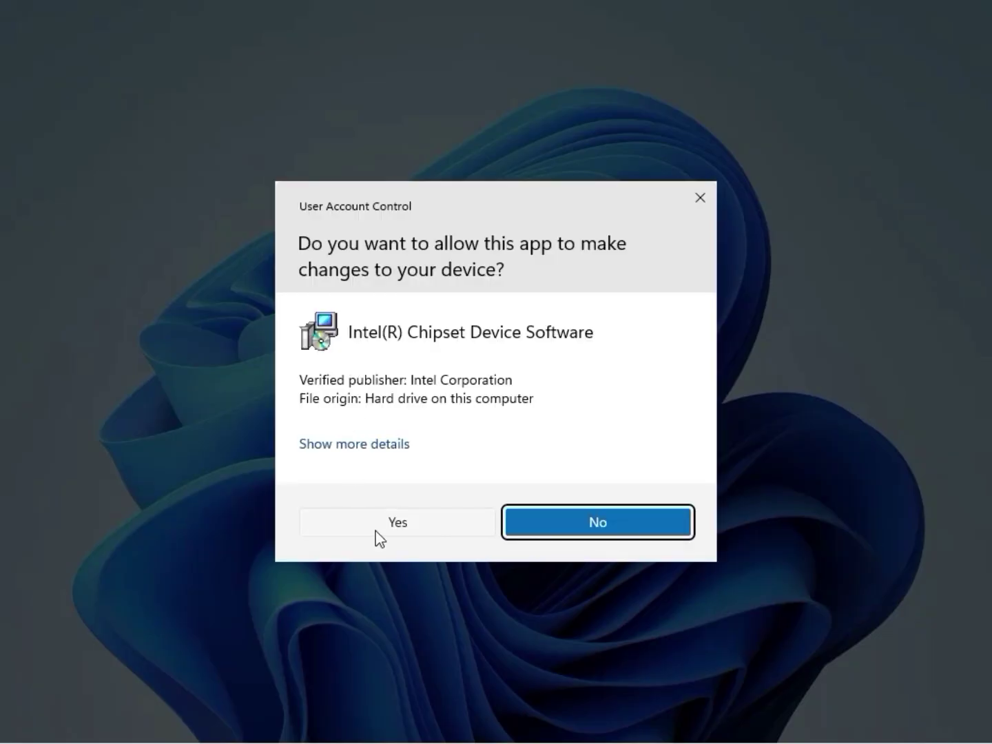
pyautogui.click(397, 535)
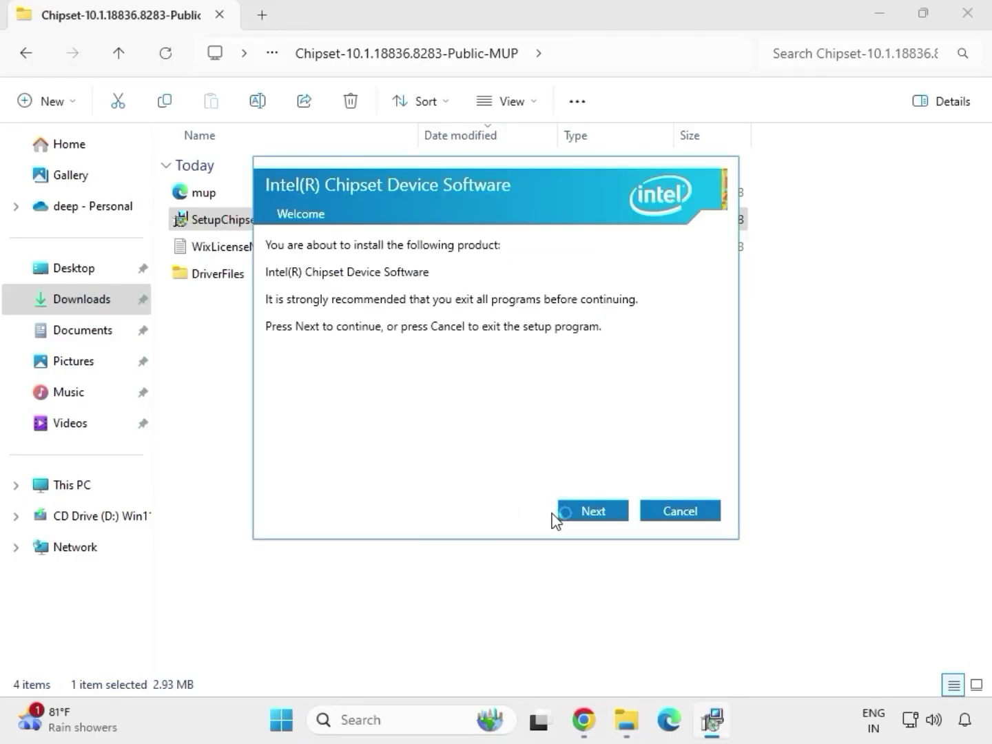
# Step: Start the Intel(R) Chipset Device Software installation, close the installer and return to the Downloads folder
pyautogui.click(583, 517)
pyautogui.click(580, 515)
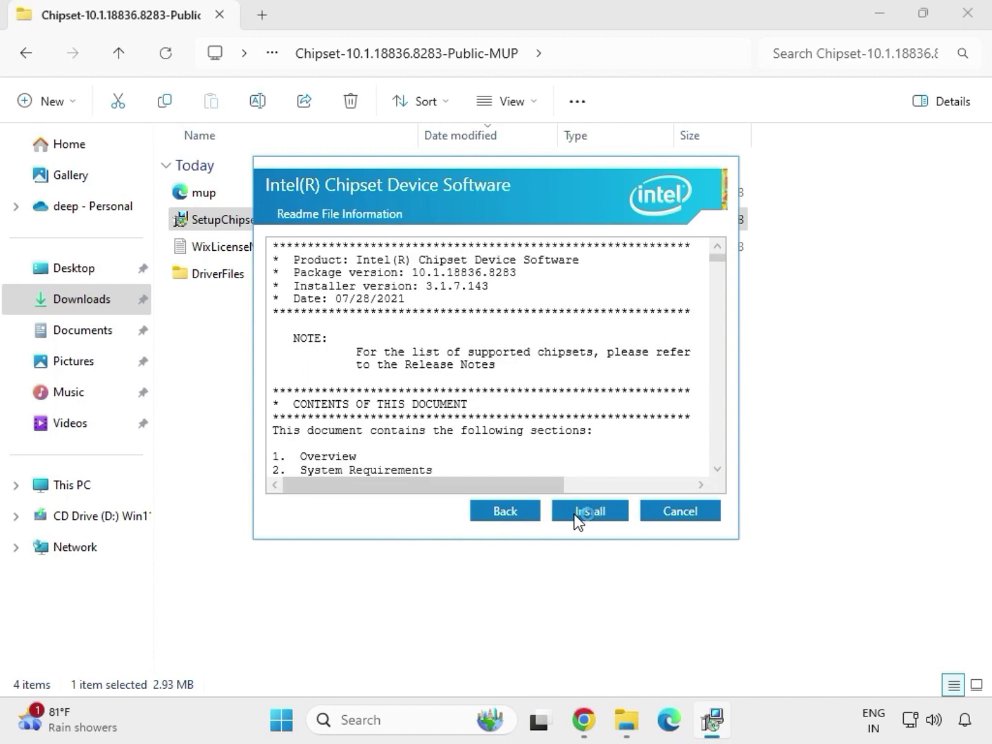
pyautogui.click(602, 518)
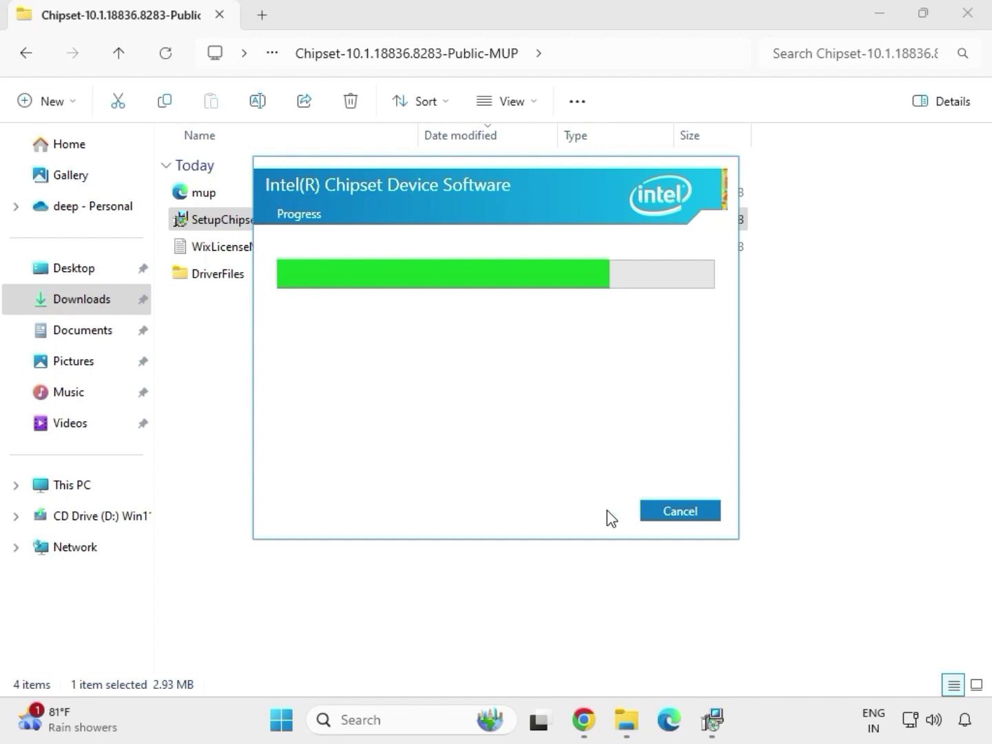
pyautogui.click(668, 516)
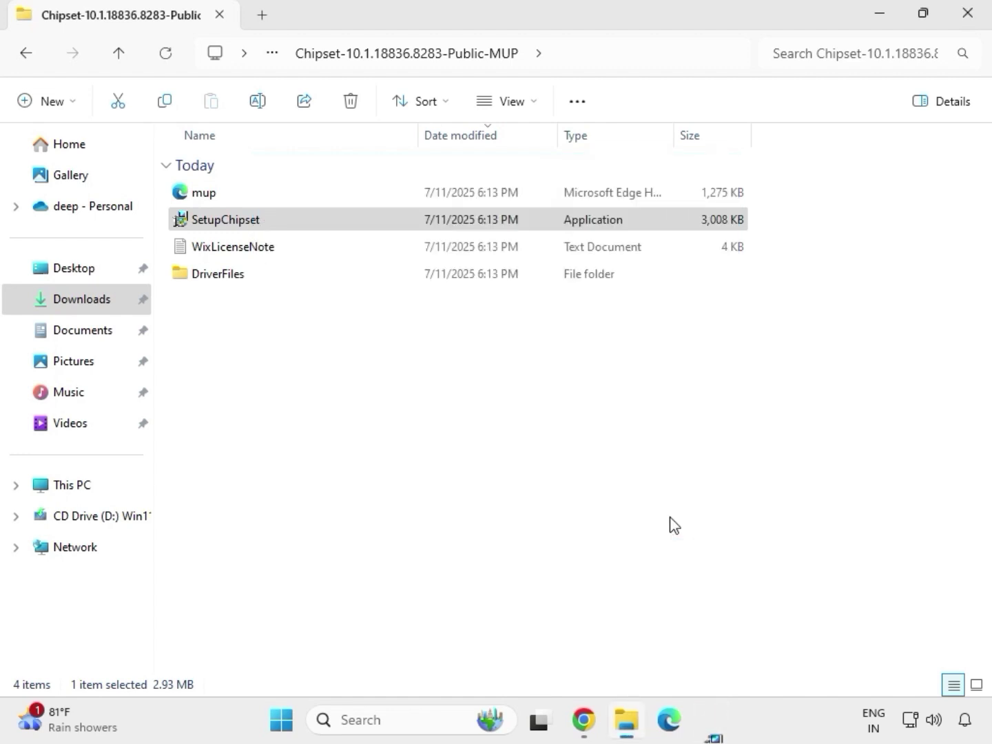
pyautogui.hotkey('alt', 'Left')
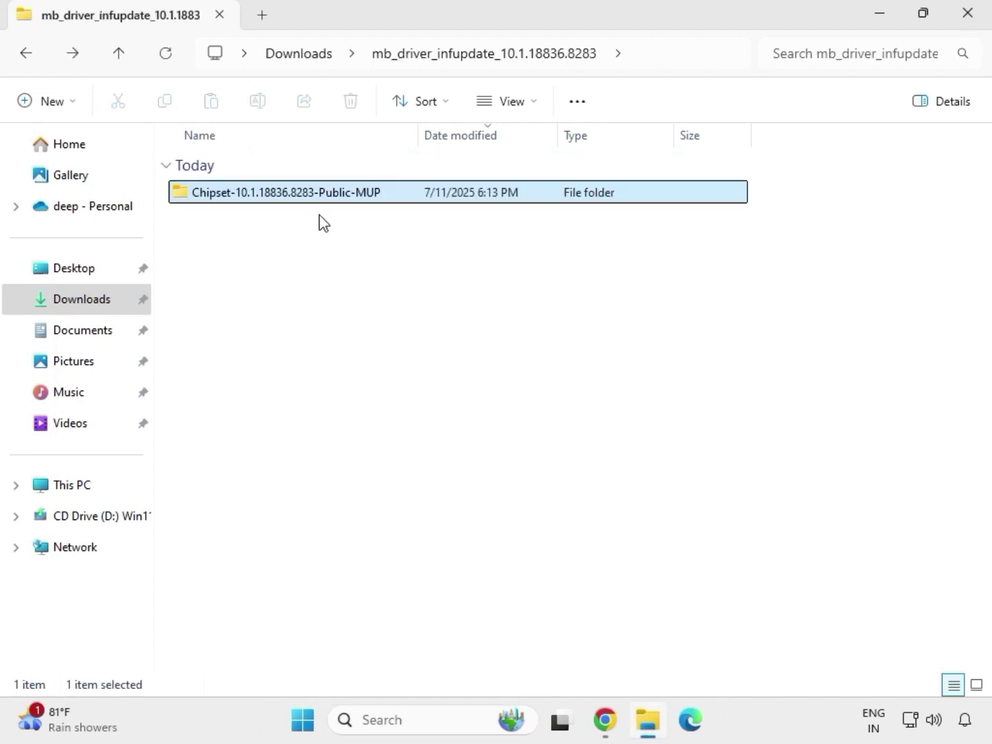
pyautogui.hotkey('alt', 'Left')
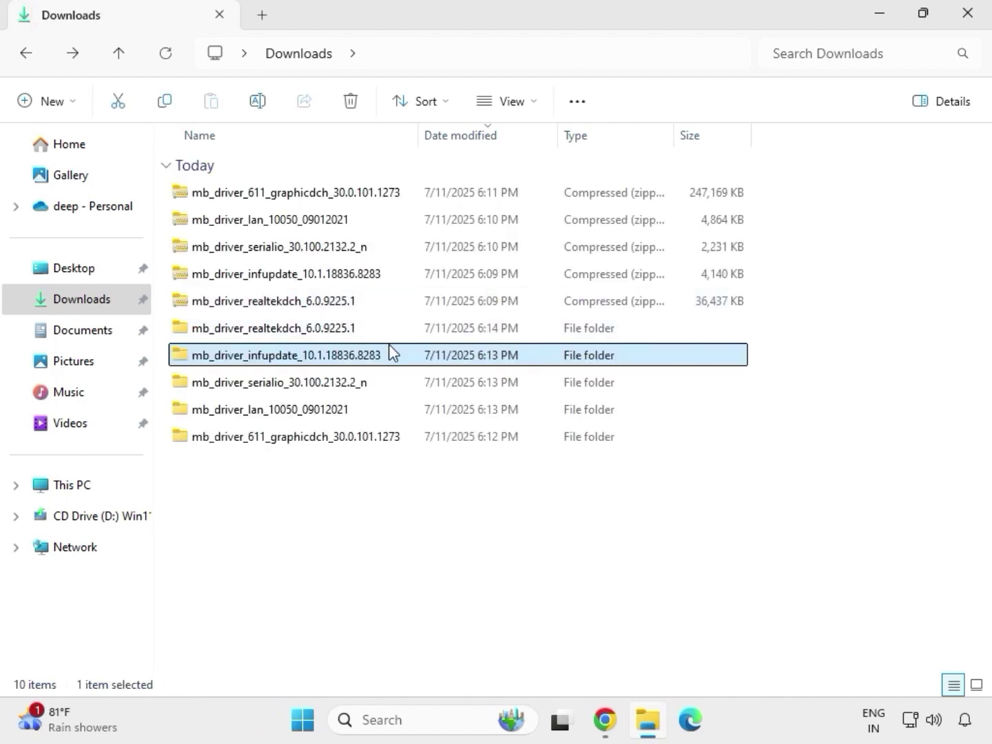
# Step: View the contents of the extracted mb_driver_realtekdch_6.0.9225.1 folder, return to Downloads and select the extracted mb_driver_611_graphicdch_30.0.101.1273 folder
pyautogui.doubleClick(369, 331)
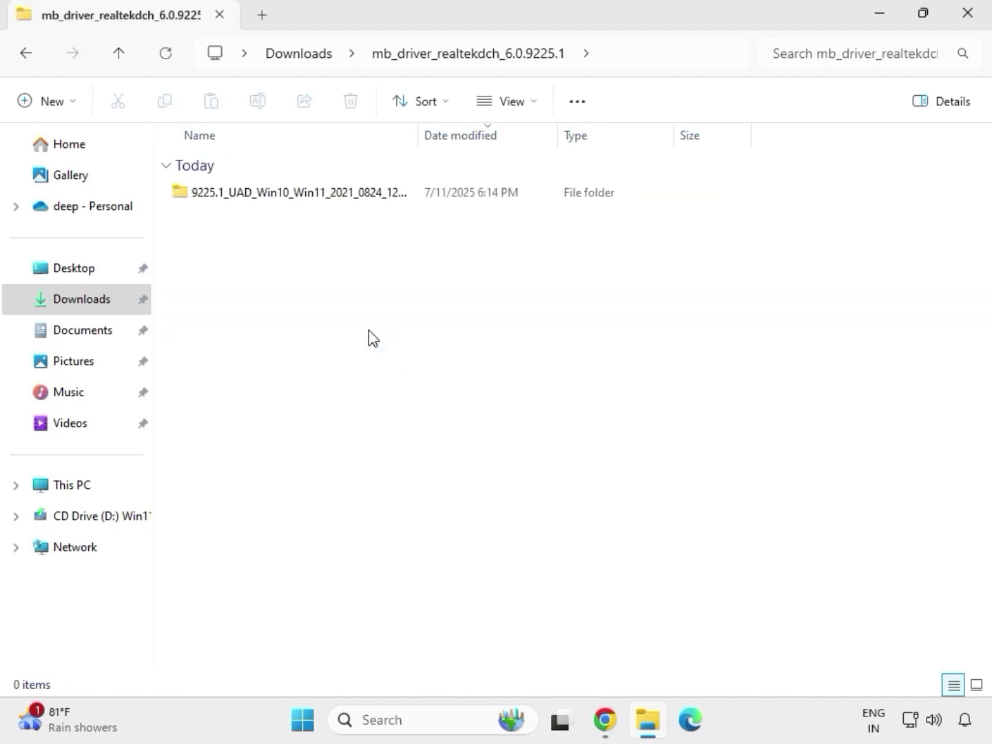
pyautogui.click(308, 55)
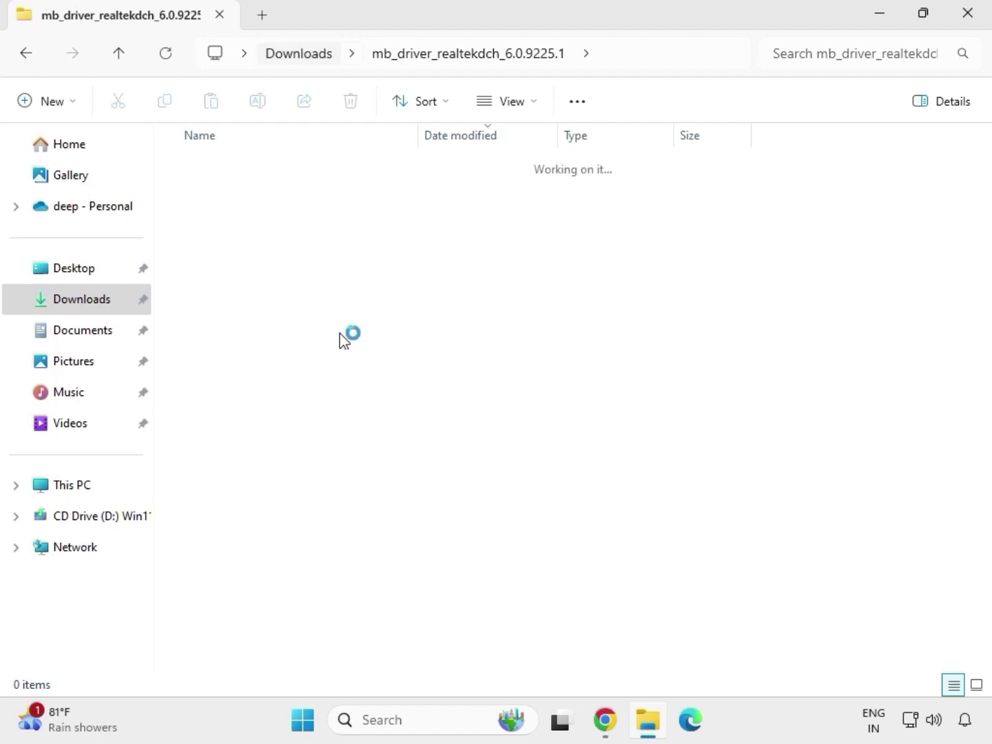
pyautogui.click(286, 441)
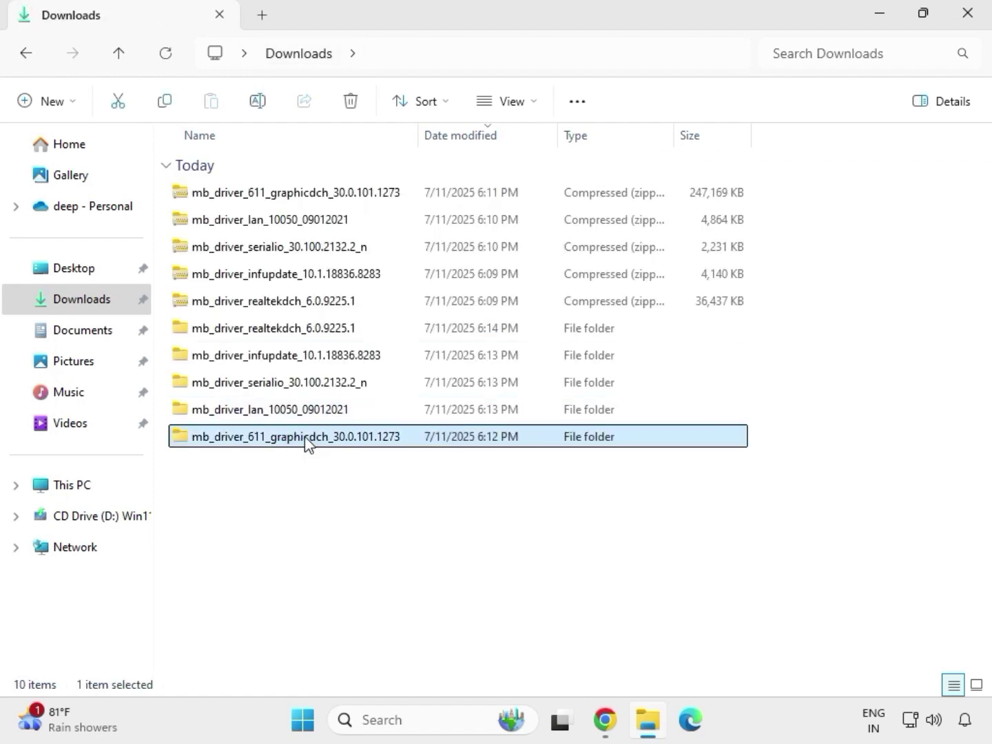
# Step: Run the installer in the extracted mb_driver_611_graphicdch_30.0.101.1273 folder as administrator, allow it to make changes to the device and return to Downloads
pyautogui.doubleClick(305, 444)
pyautogui.click(275, 198)
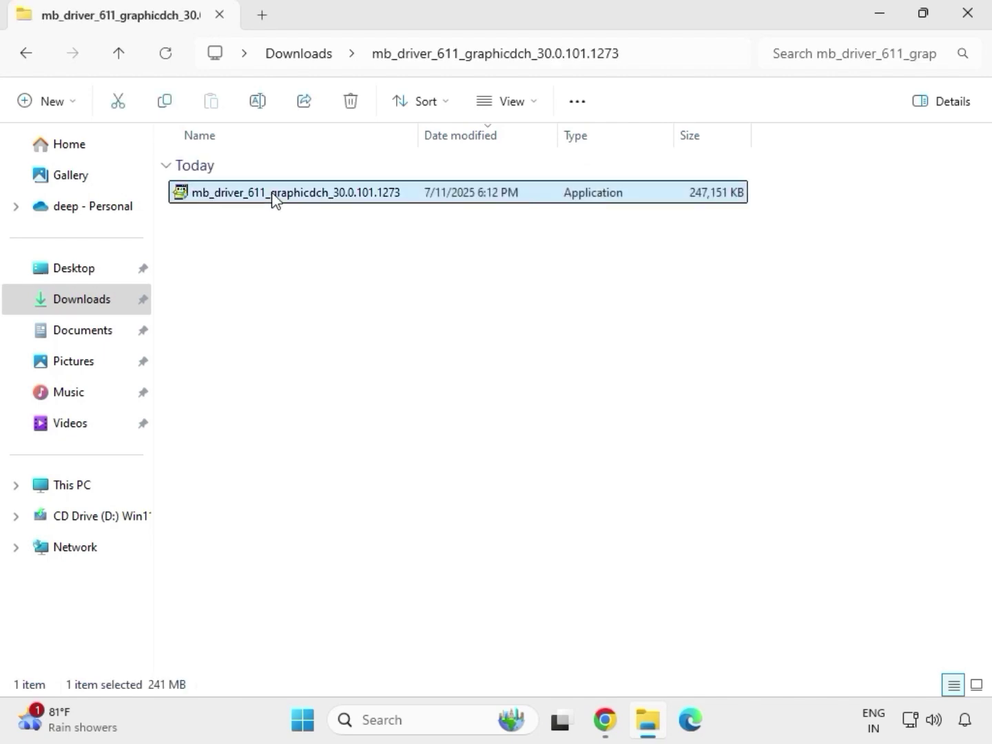
pyautogui.rightClick(274, 198)
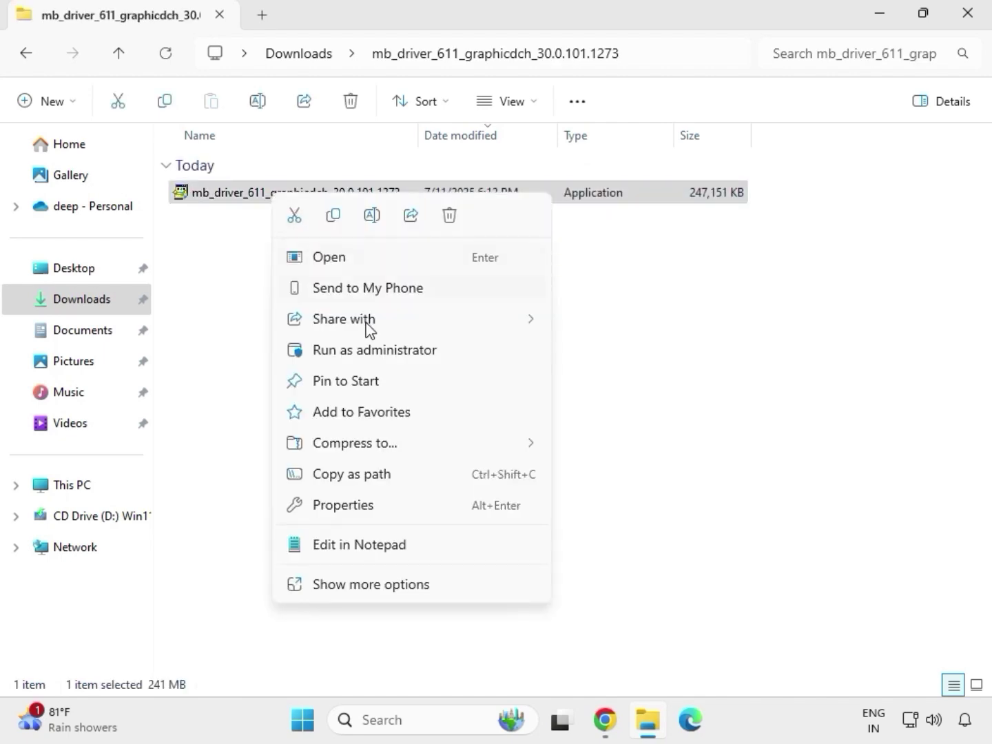
pyautogui.click(378, 350)
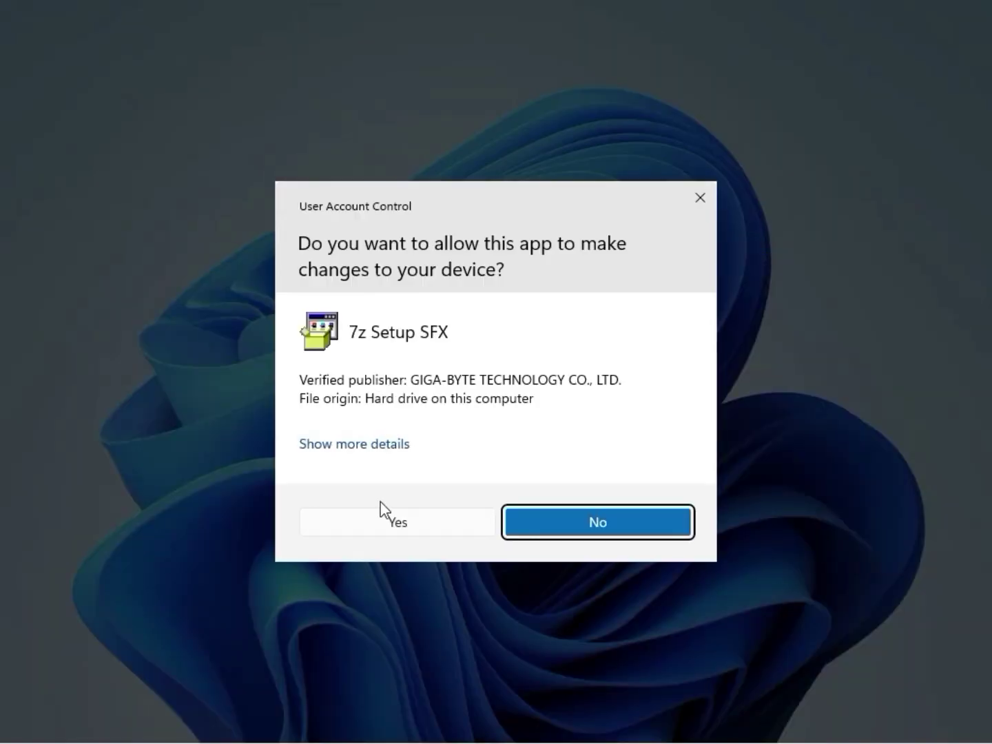
pyautogui.click(383, 522)
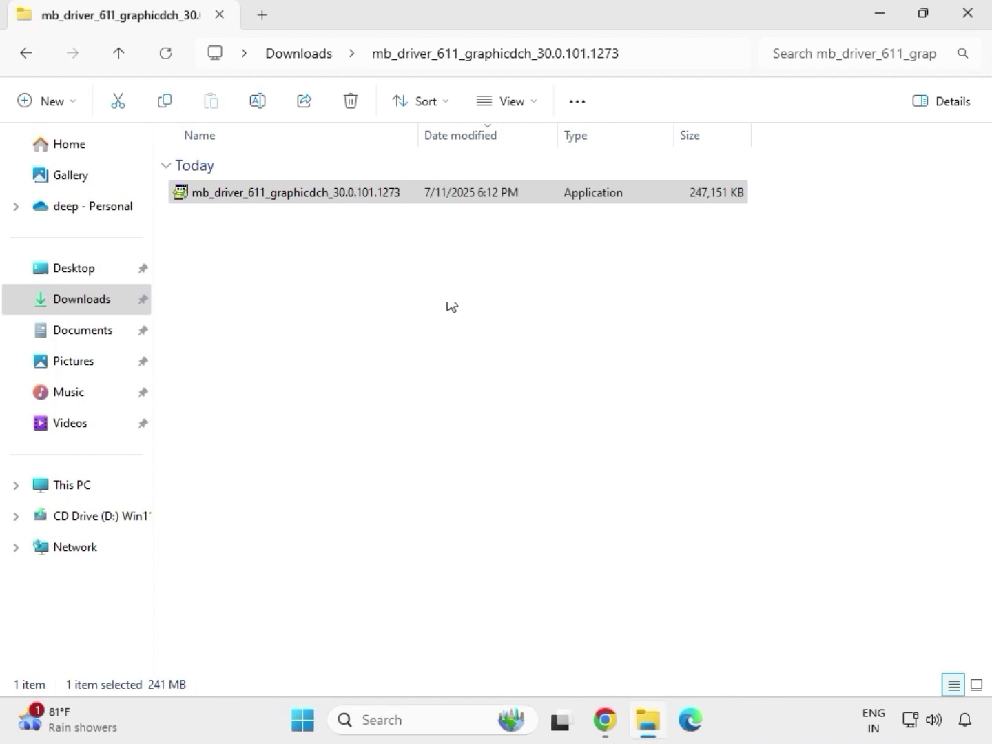
pyautogui.click(308, 55)
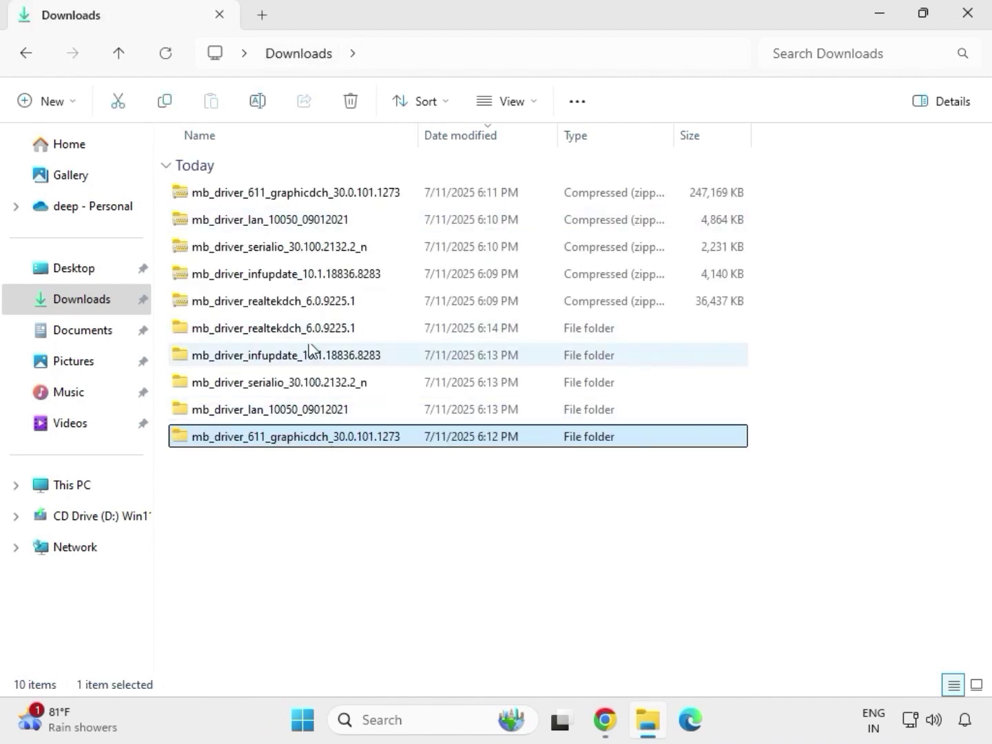
# Step: Run Setup as administrator from the subfolder of the extracted mb_driver_realtekdch_6.0.9225.1 folder, allow device changes and complete the Realtek Audio Driver setup wizard
pyautogui.doubleClick(305, 330)
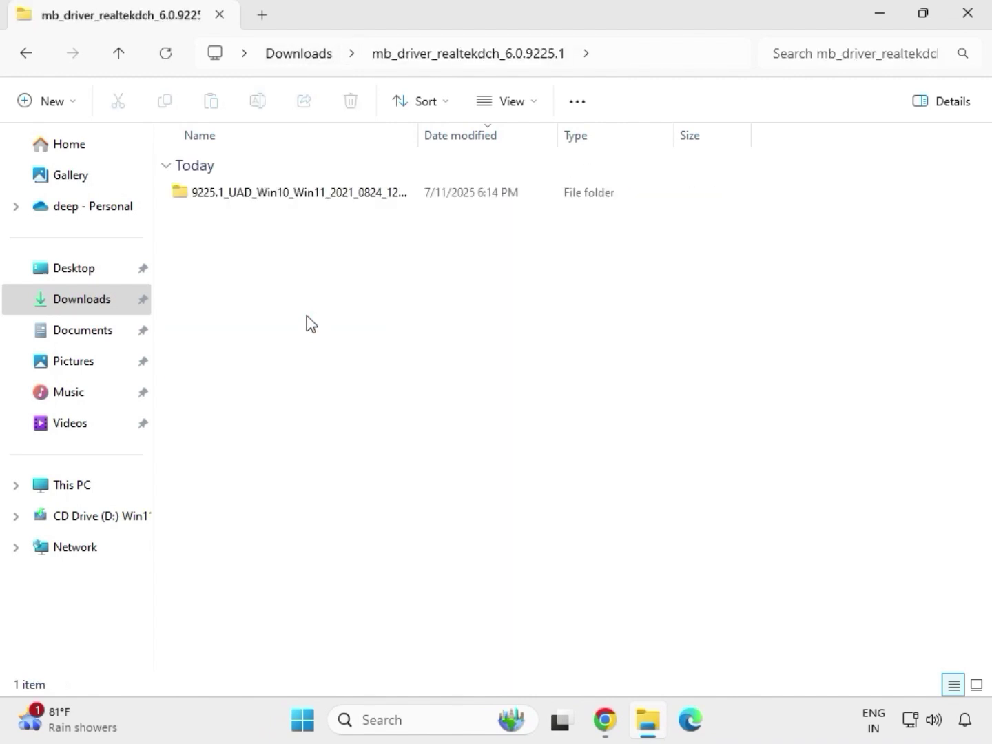
pyautogui.doubleClick(292, 192)
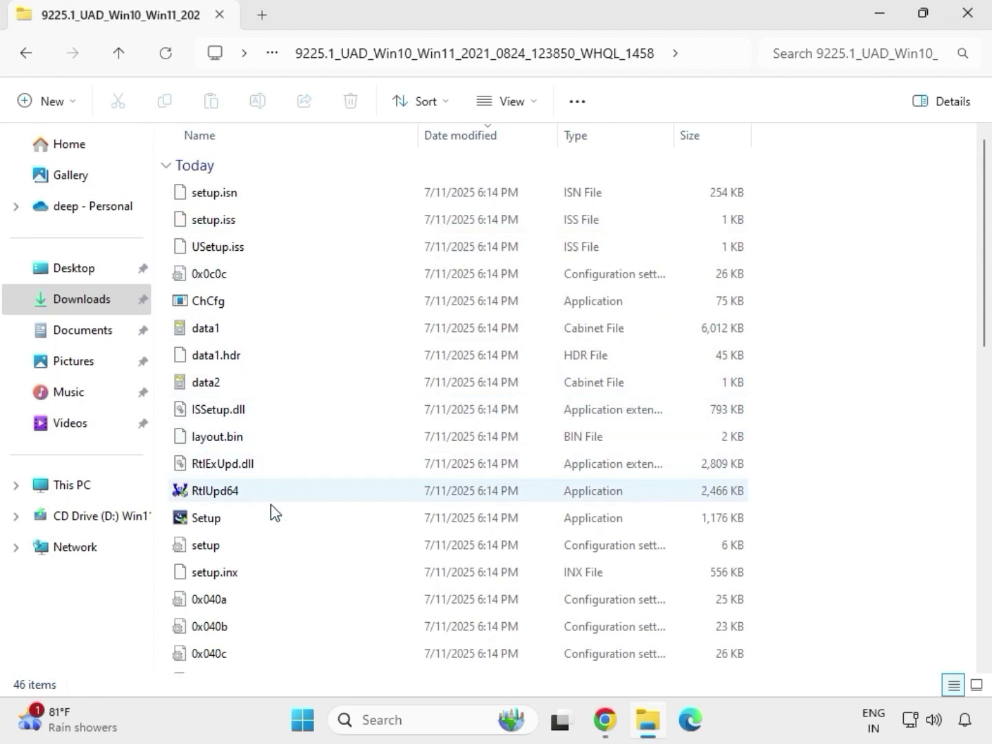
pyautogui.click(224, 525)
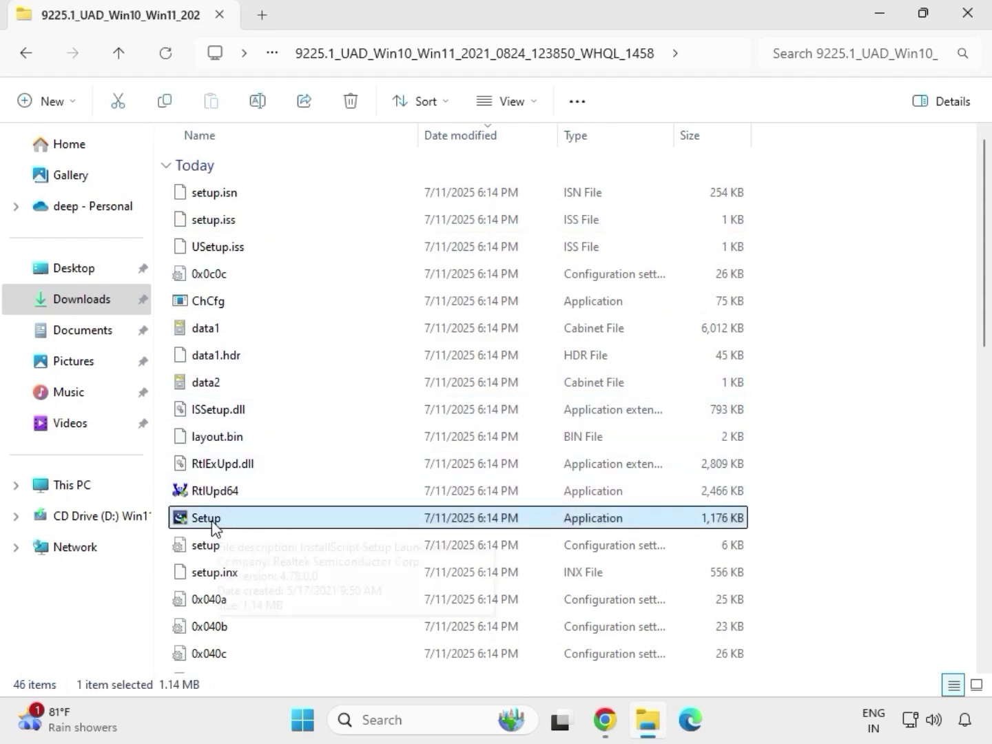
pyautogui.rightClick(230, 527)
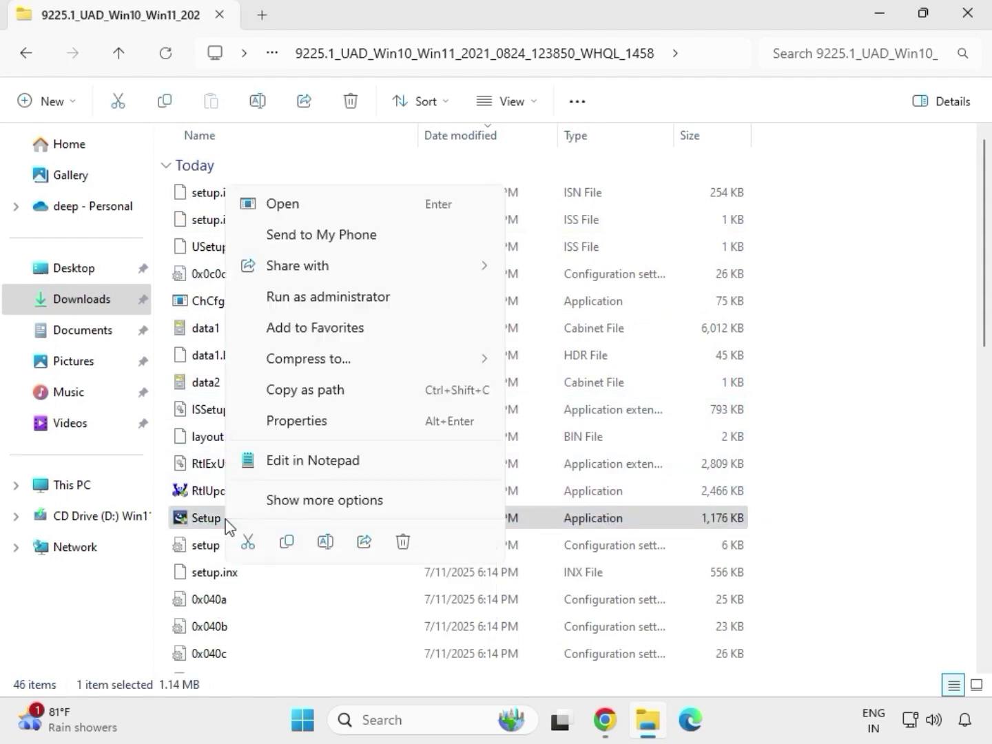
pyautogui.click(307, 298)
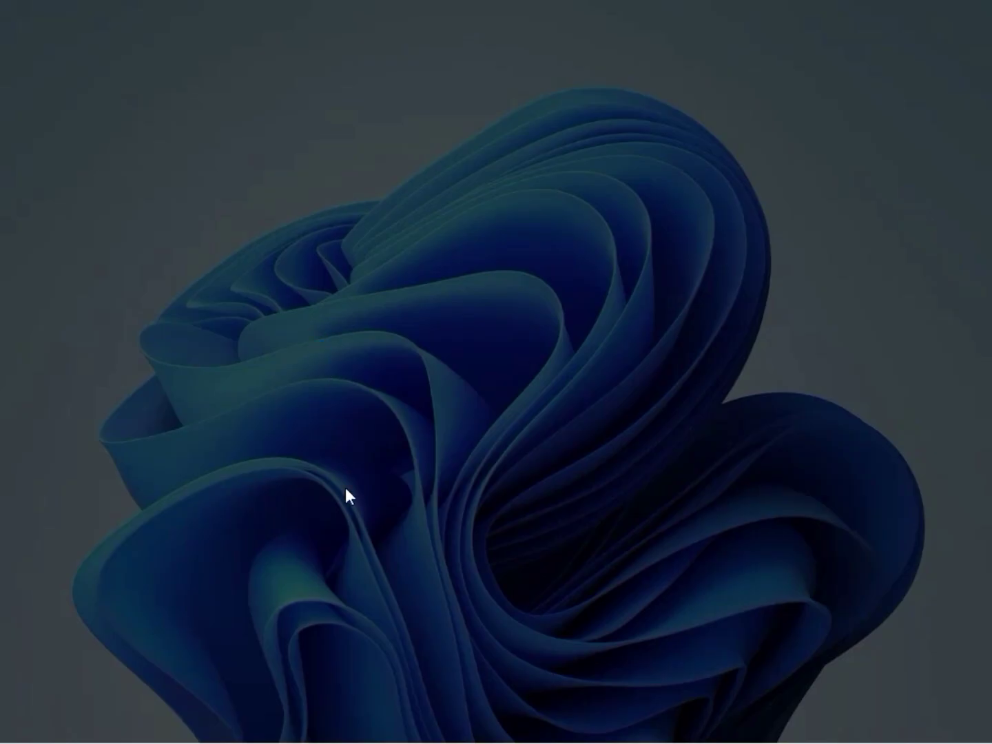
pyautogui.click(358, 523)
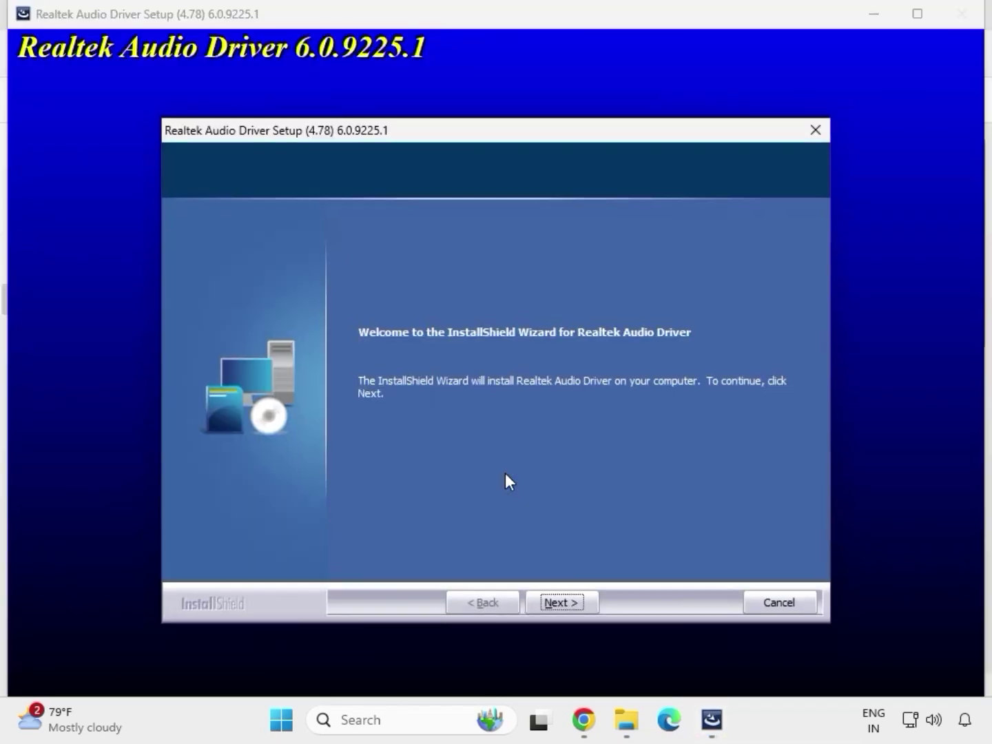
pyautogui.click(563, 601)
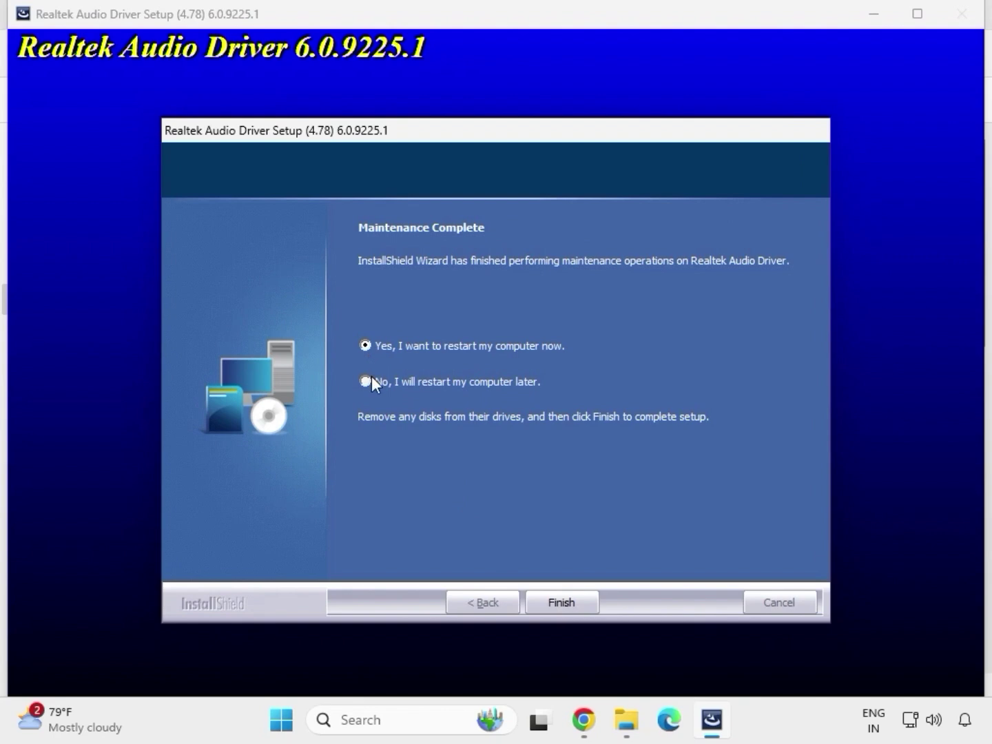
pyautogui.click(558, 601)
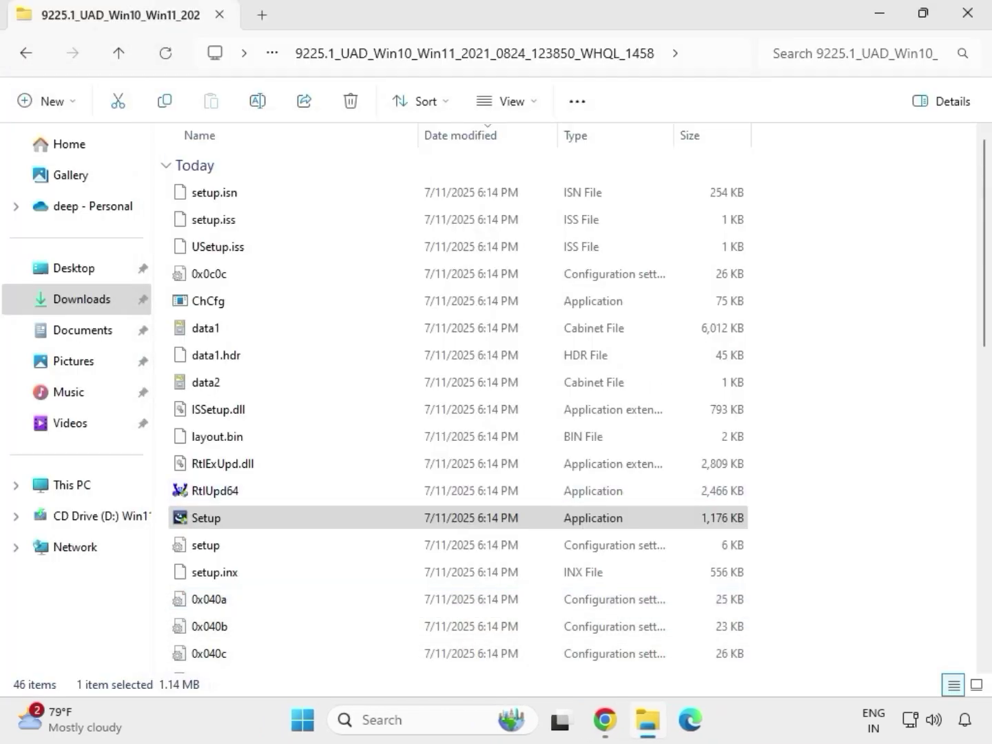